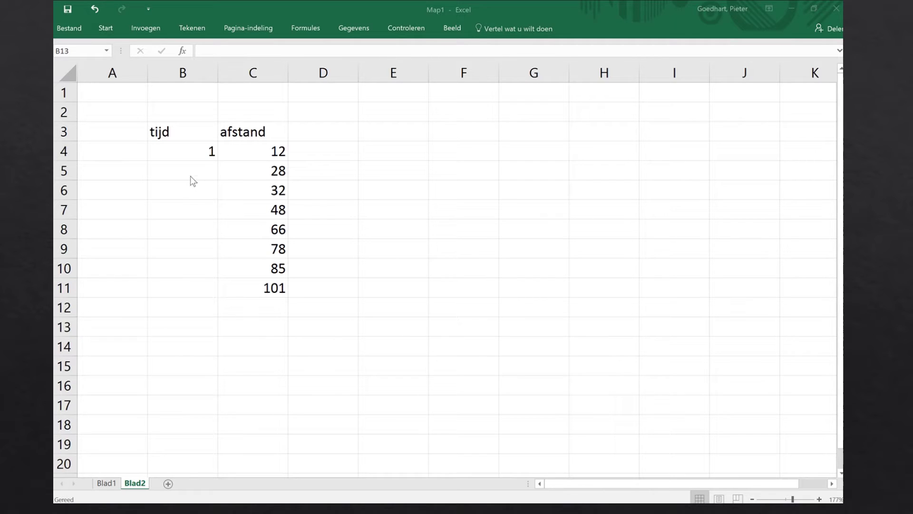
Step: Enter 2 and 3 in B5 and B6 of the tijd column
click(199, 167)
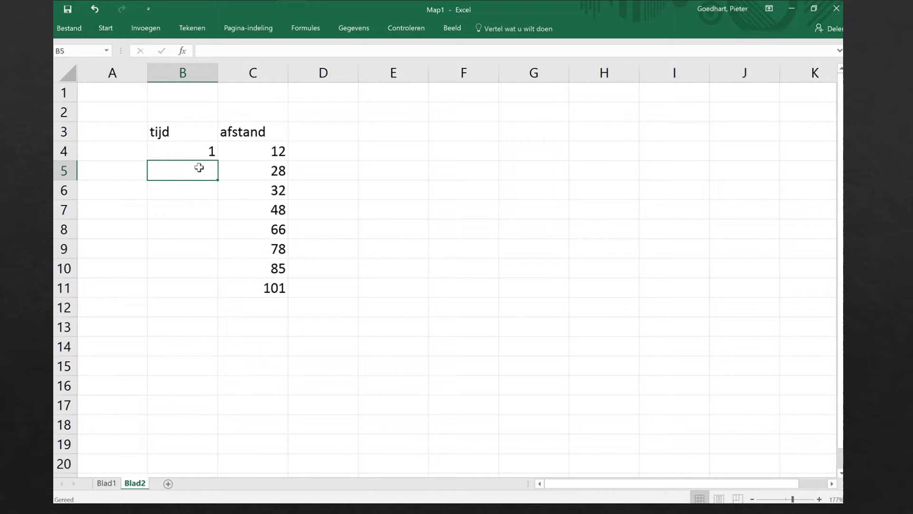
text(2)
key(Return)
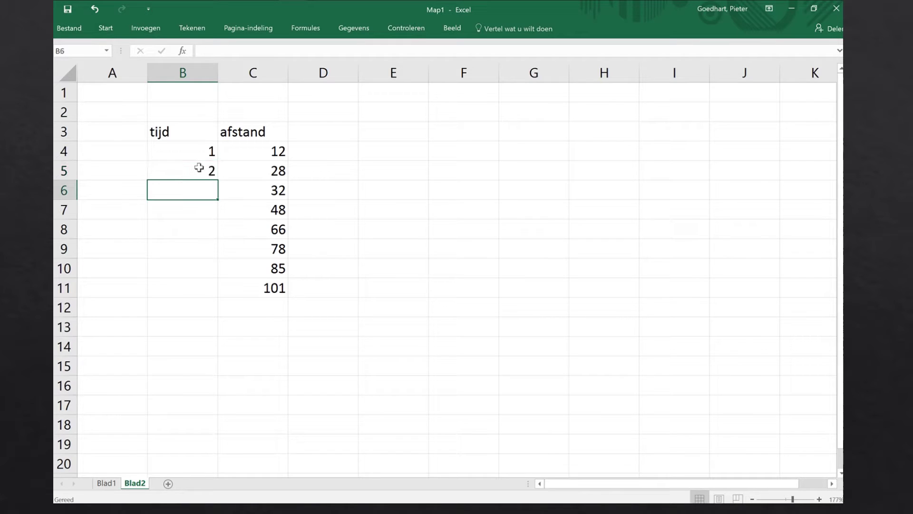
text(3)
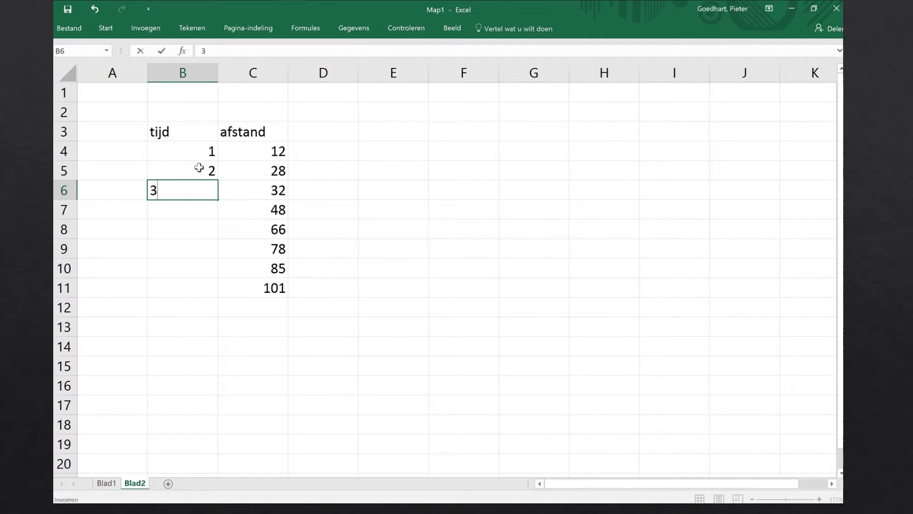
key(Return)
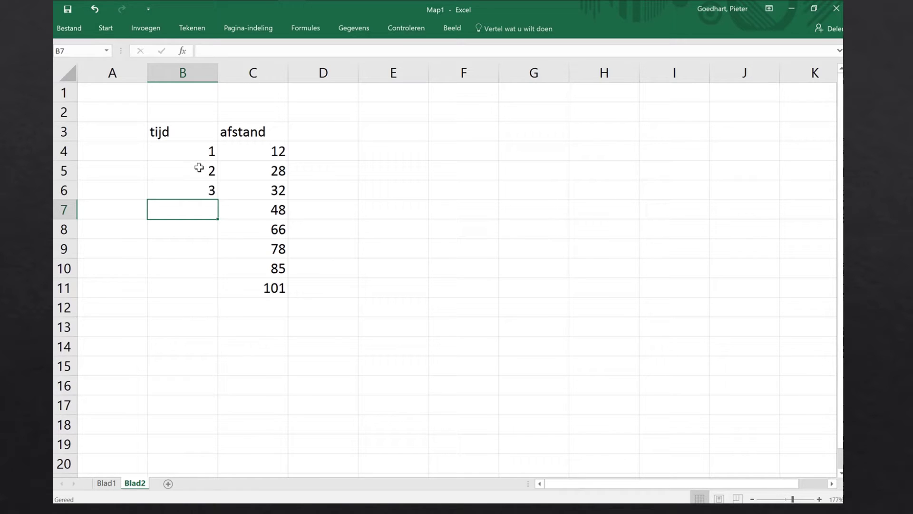
Step: Put the formula =B6+1 in B7 so it shows 4, then copy it
text(=)
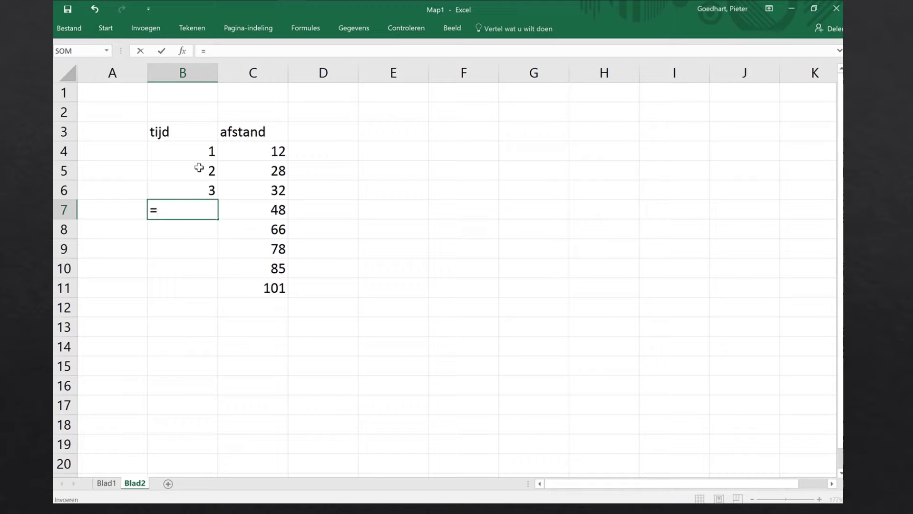
key(Up)
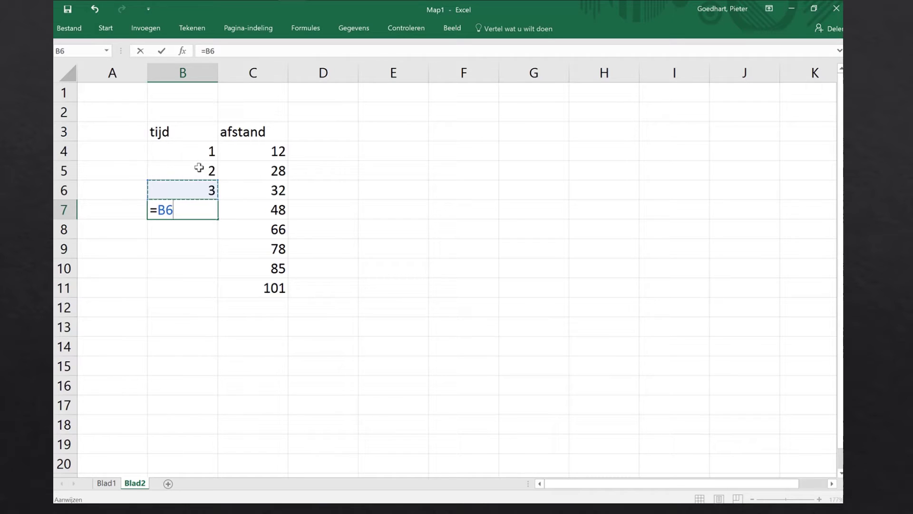
text(+1)
key(Return)
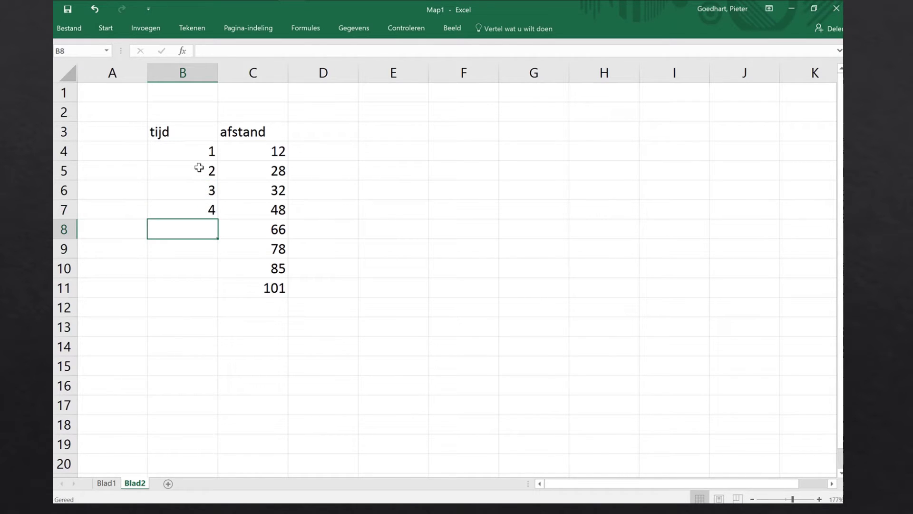
key(Up)
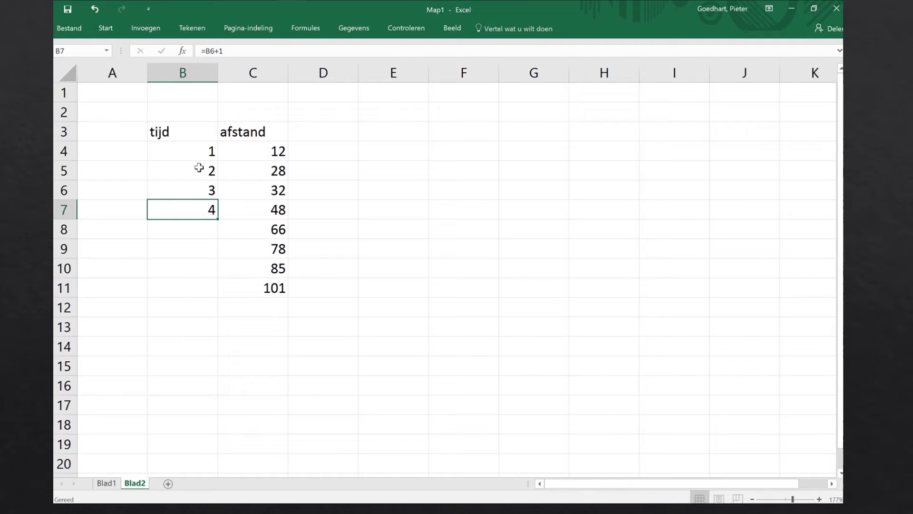
key(ctrl+c)
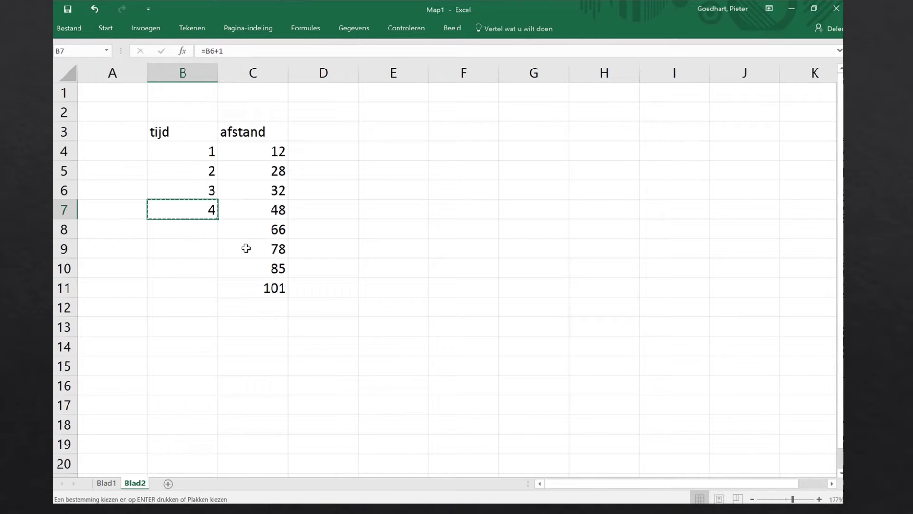
Step: Paste the add-one formula into B8:B11 so tijd runs to 8
key(Down)
key(shift+Down)
key(shift+Down)
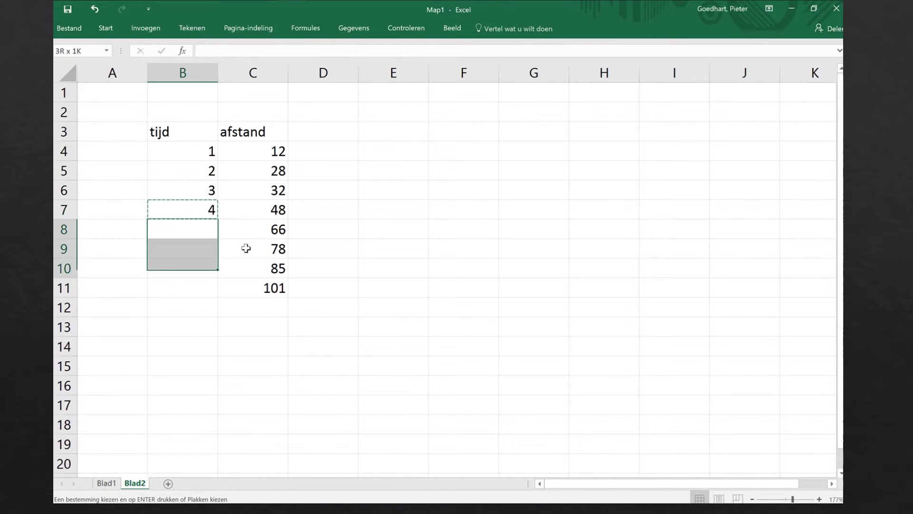
key(shift+Down)
key(Return)
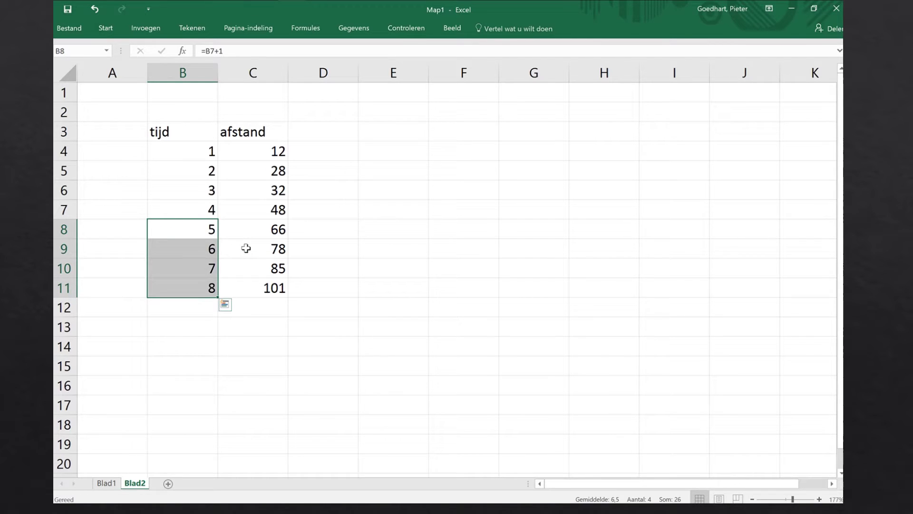
key(Up)
Step: Check that the formulas in B8 through B11 each reference the cell above
key(Down)
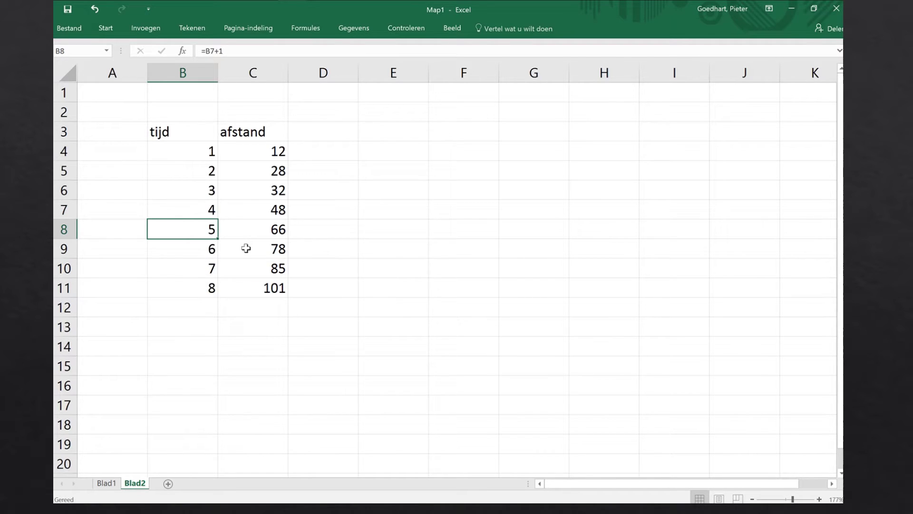
key(F2)
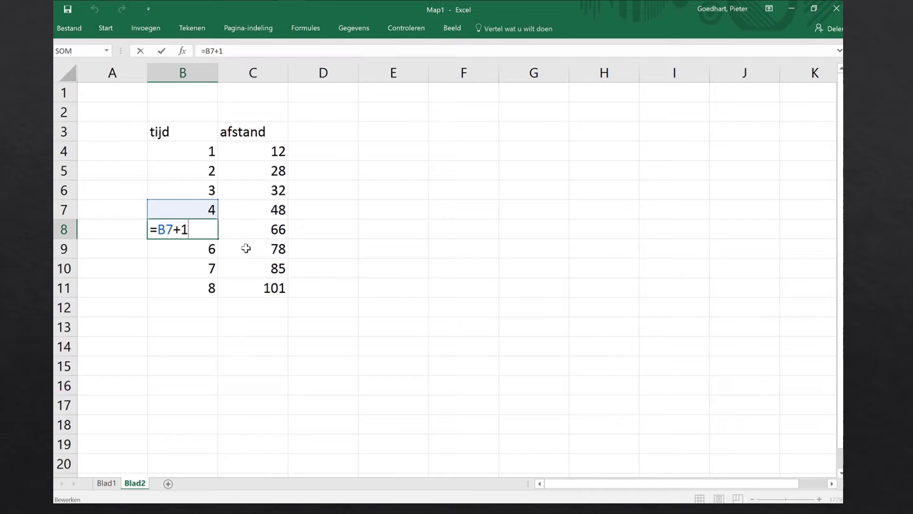
key(Escape)
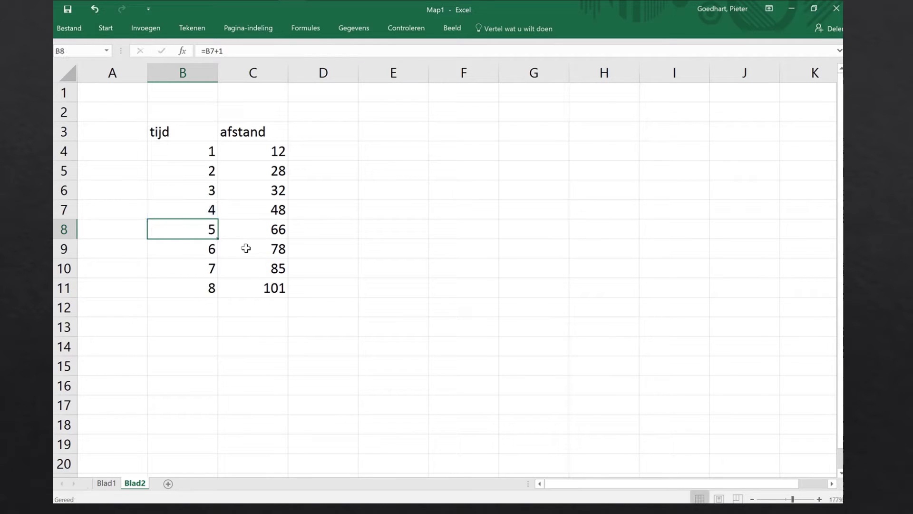
key(Down)
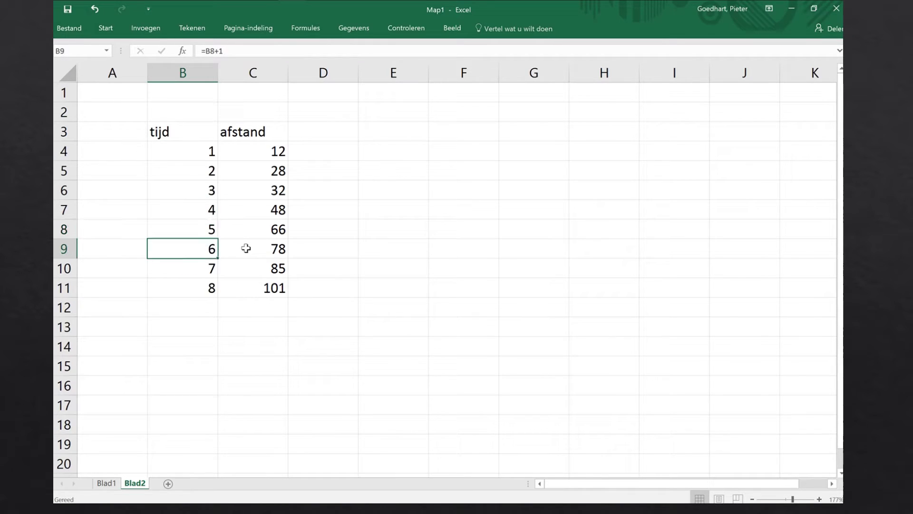
key(F2)
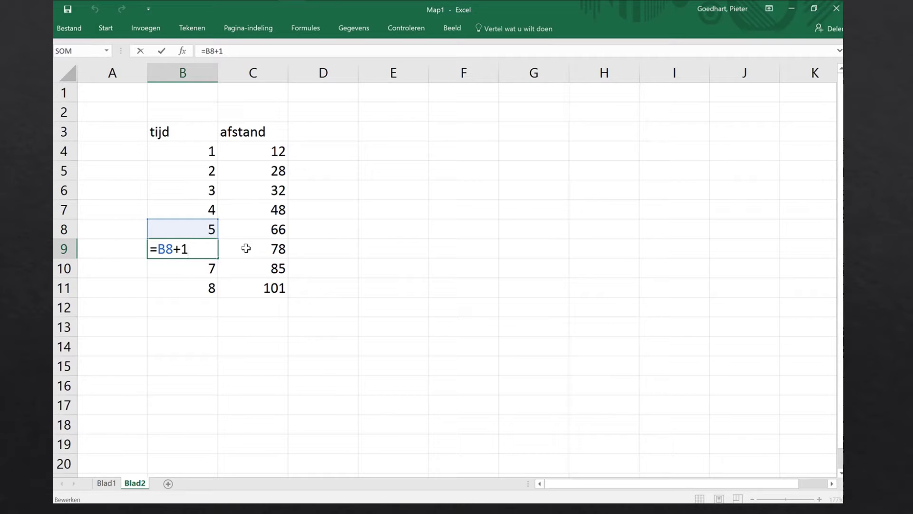
key(Escape)
key(Down)
key(F2)
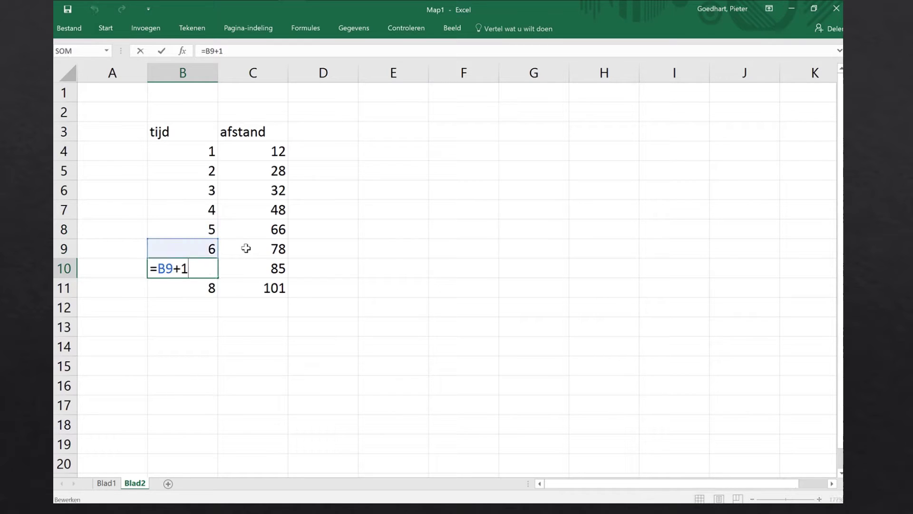
key(Escape)
key(Down)
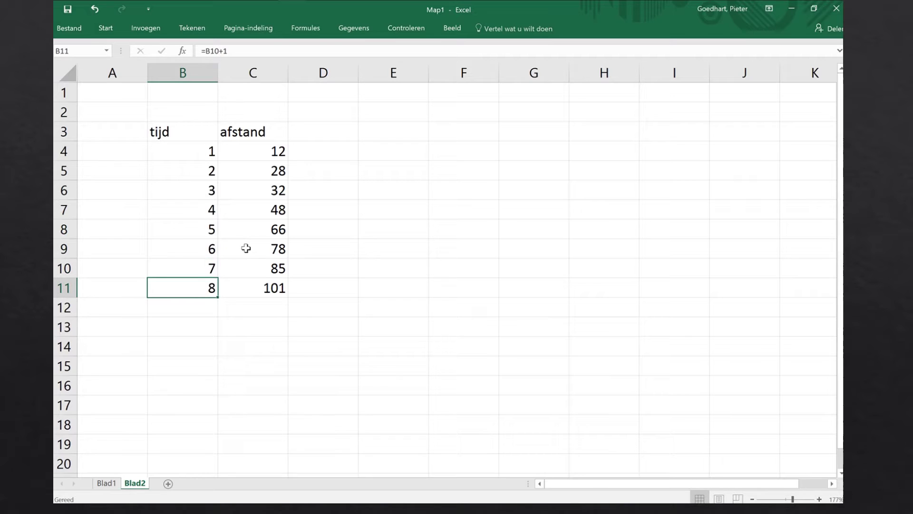
key(F2)
key(Escape)
Step: Select the tijd and afstand data in B4:C11
key(Up)
key(Up)
key(Up)
key(Up)
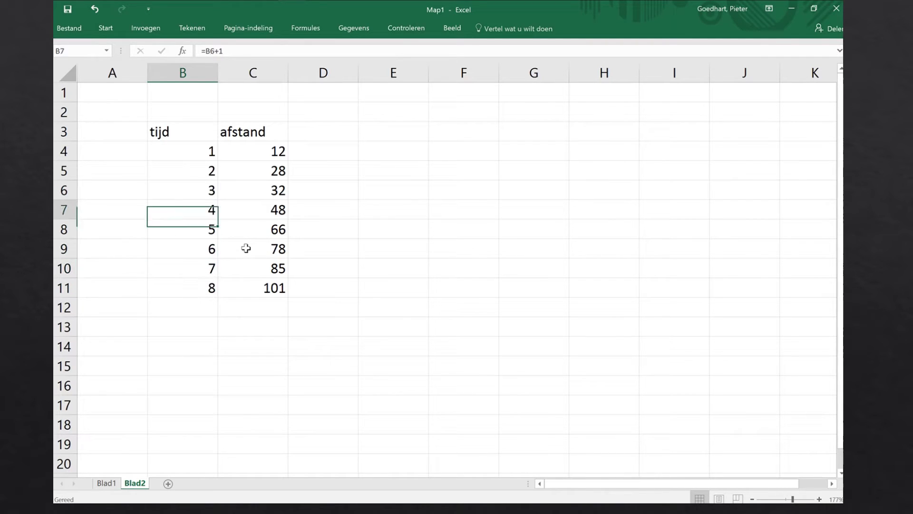
key(Up)
key(Up)
key(Up)
key(shift+Right)
key(shift+Down)
key(shift+Down)
key(shift+Down)
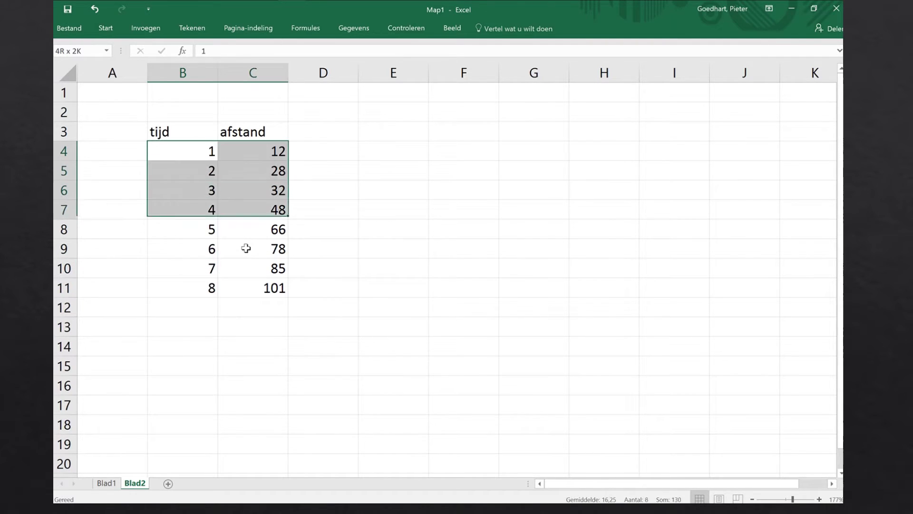
key(shift+Down)
key(shift+Down)
key(shift+Down)
key(shift+Down)
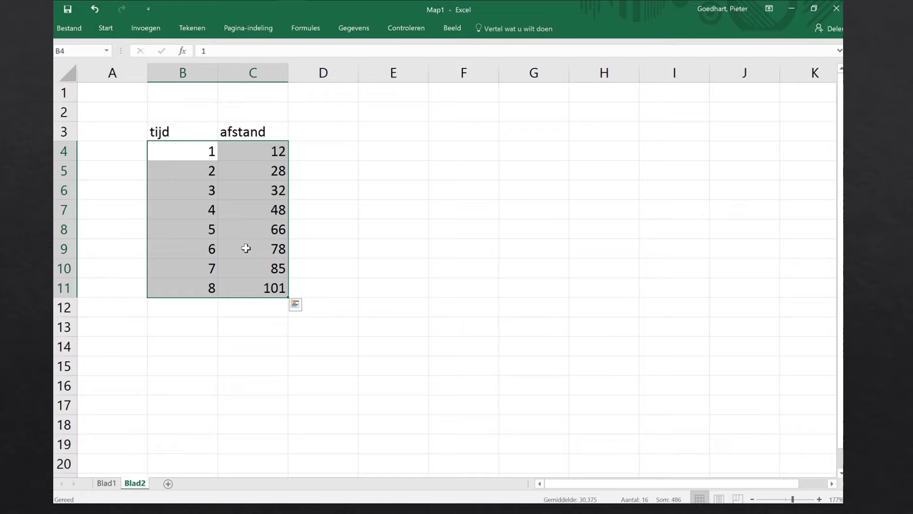
Step: Insert a markers-only Spreiding chart plotting afstand against tijd
click(151, 30)
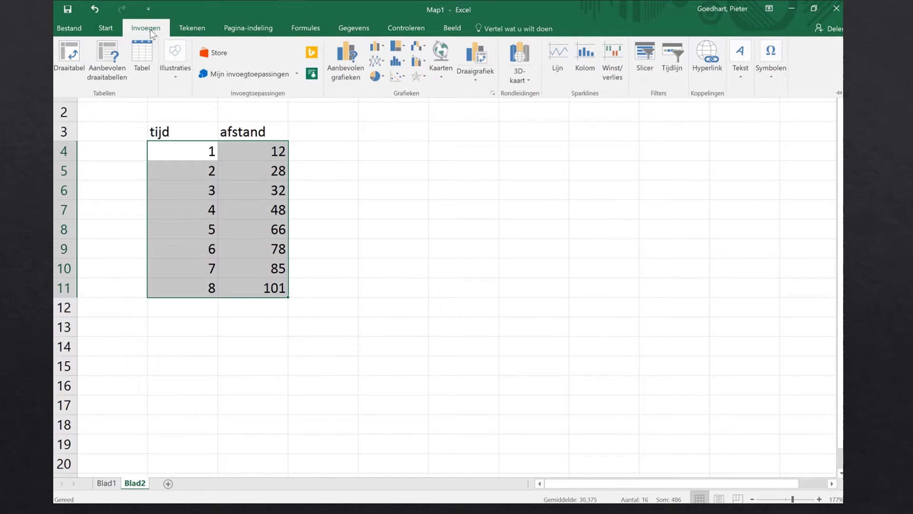
click(401, 76)
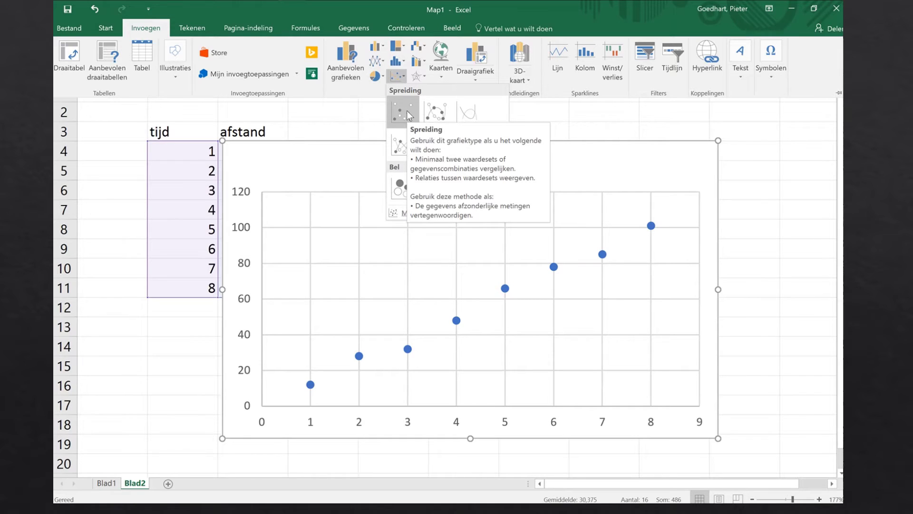
click(407, 110)
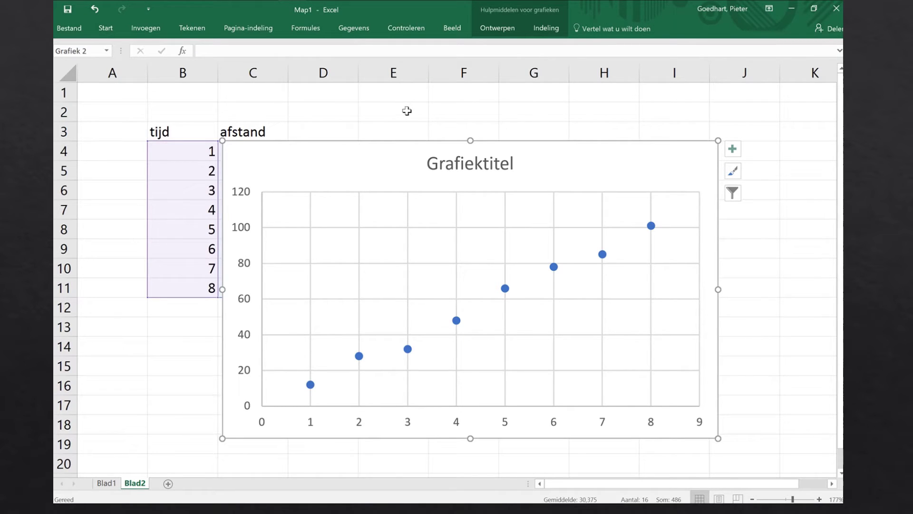
Step: Add axis titles 'Afstand (m)' on the vertical axis and 'tijd (sec)' on the horizontal axis
click(734, 151)
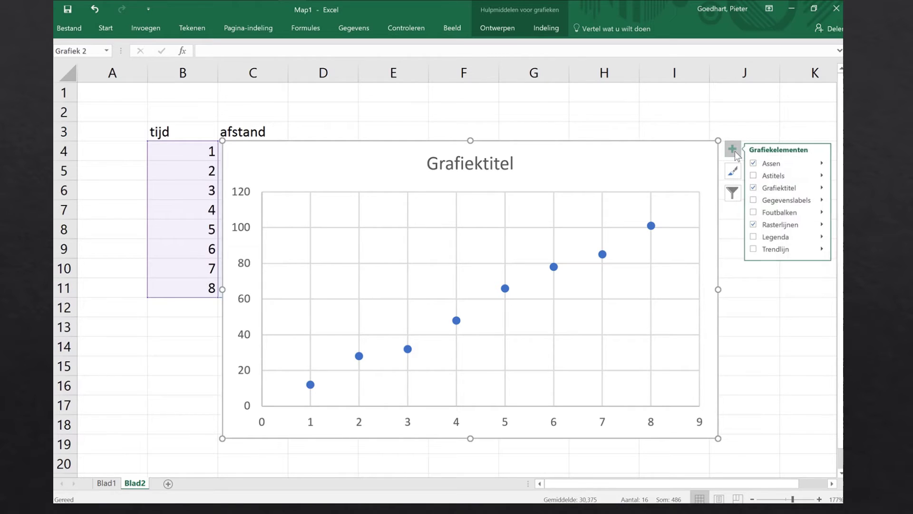
click(789, 178)
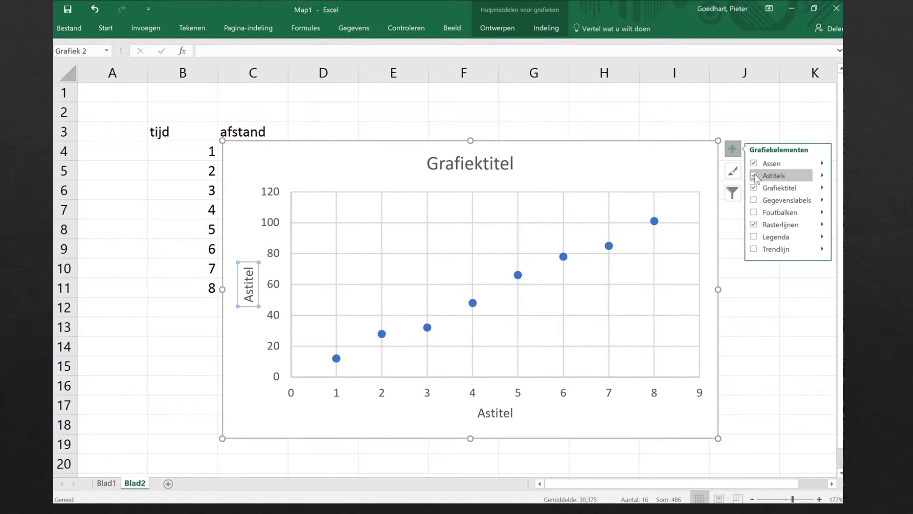
click(248, 284)
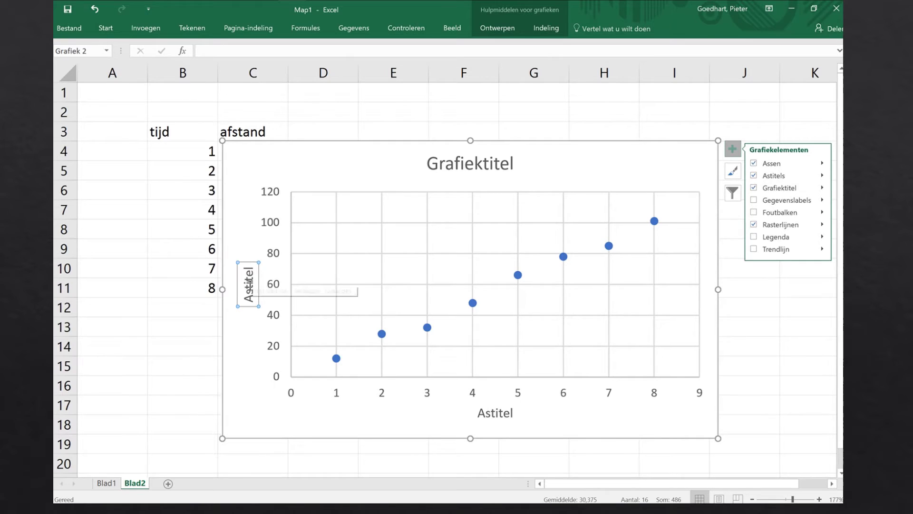
double_click(248, 284)
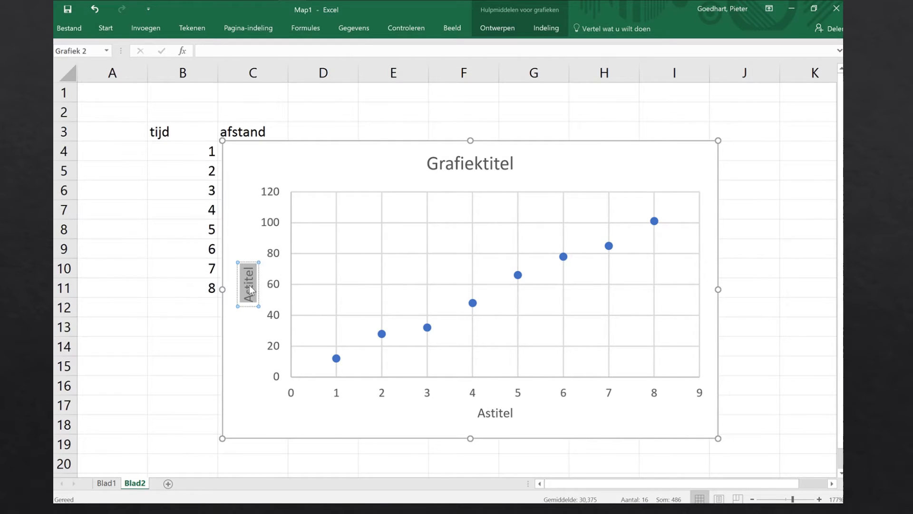
text(Afstand ()
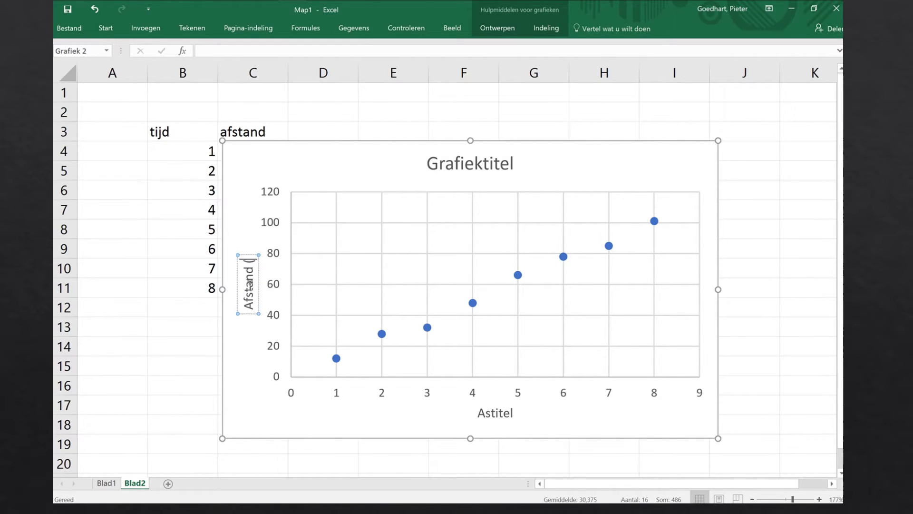
text(m))
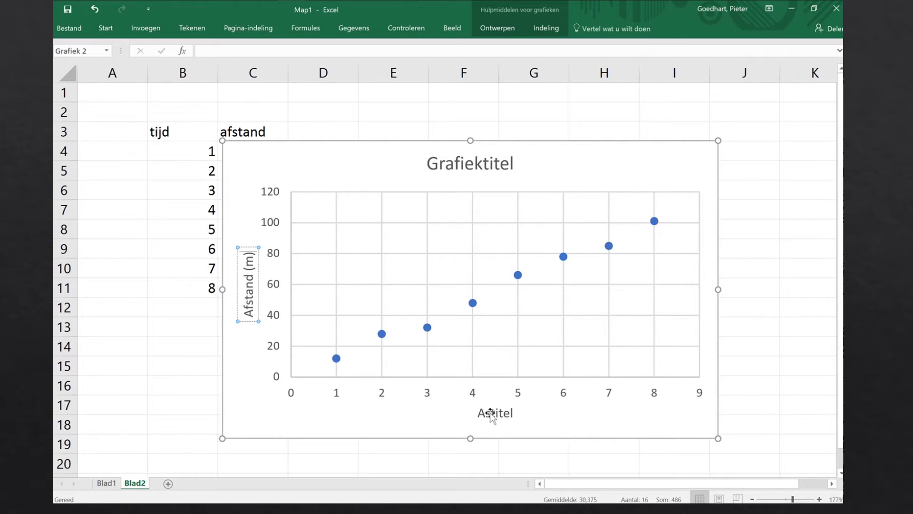
click(493, 413)
double_click(492, 415)
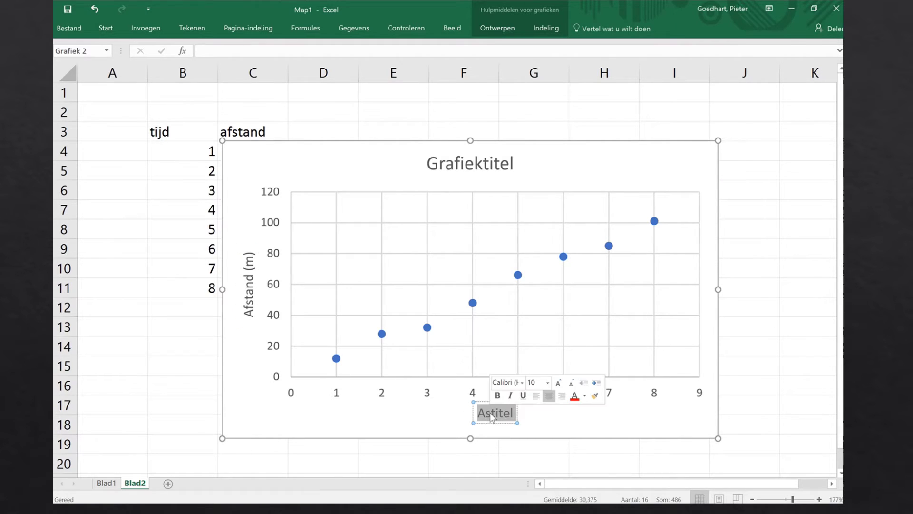
text(tijd (sec)
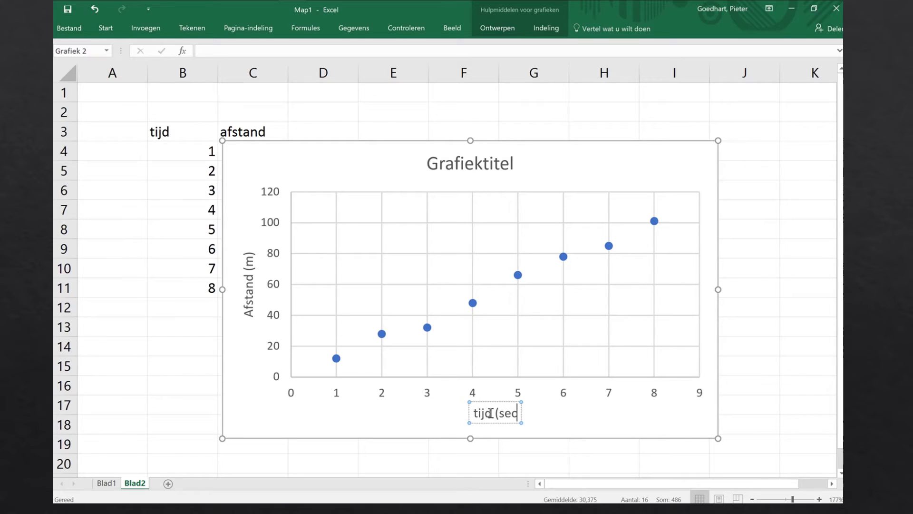
text())
Step: Title the chart 'Voorbeeld ki-ai grafiek'
click(509, 166)
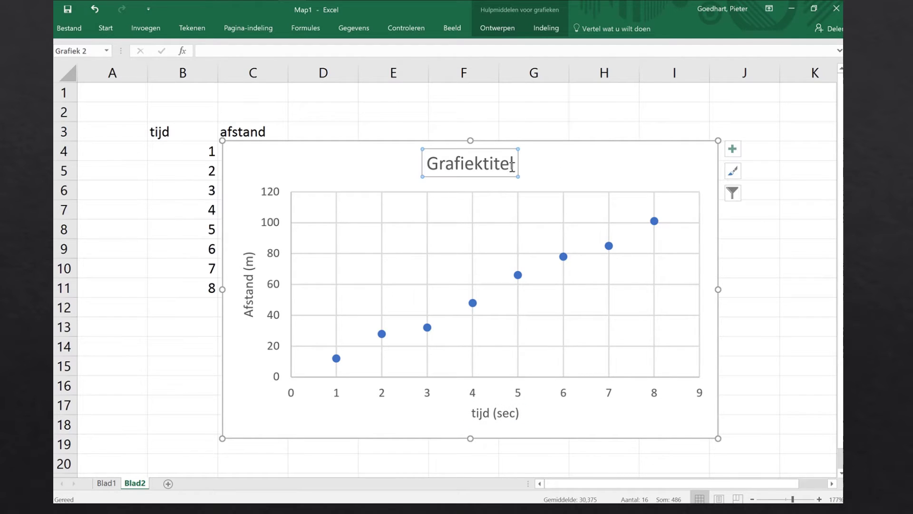
click(495, 164)
double_click(495, 164)
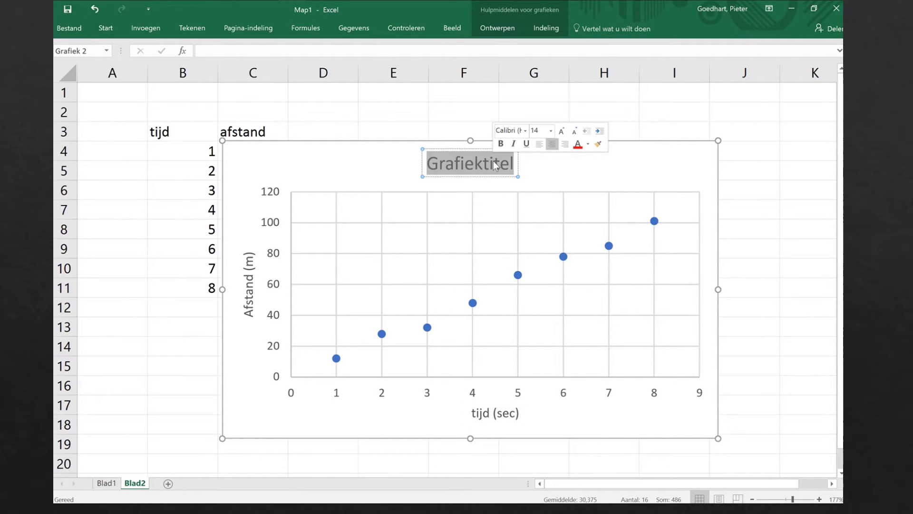
text(Voorbeeld )
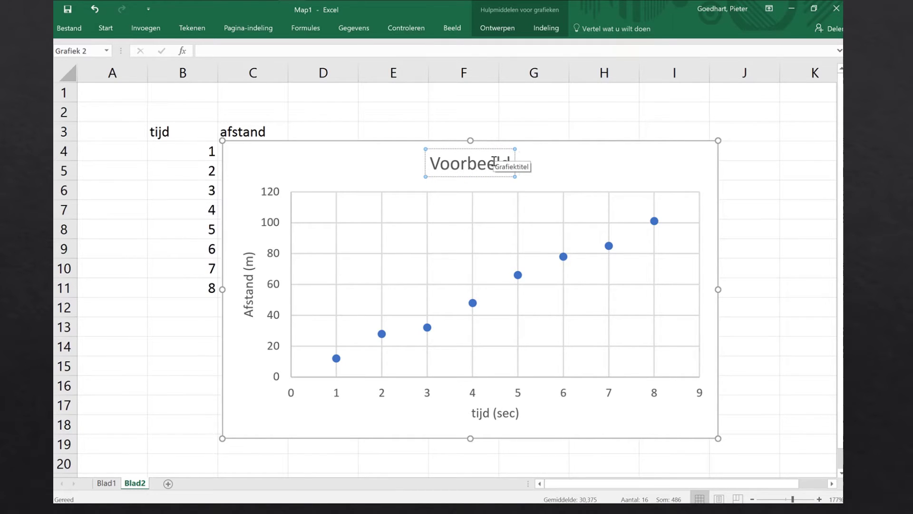
text(Thij)
key(BackSpace)
key(BackSpace)
key(BackSpace)
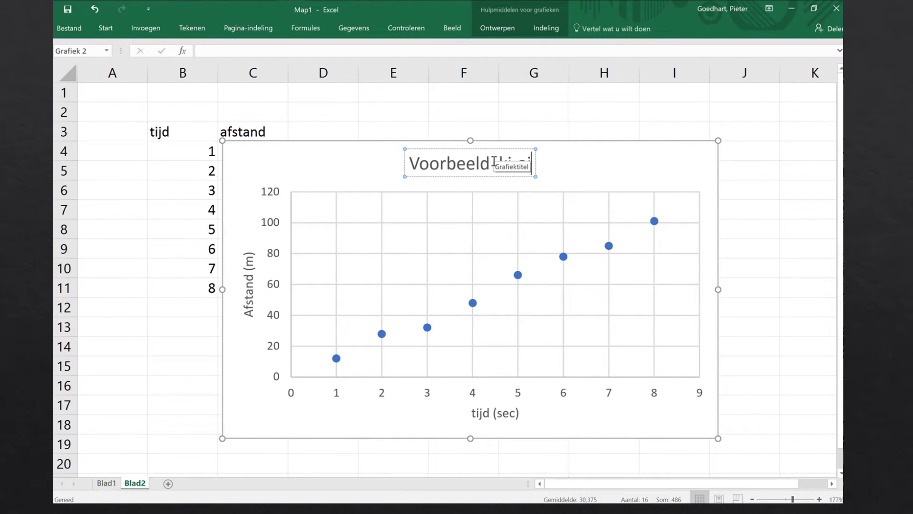
text(ki-grafiek)
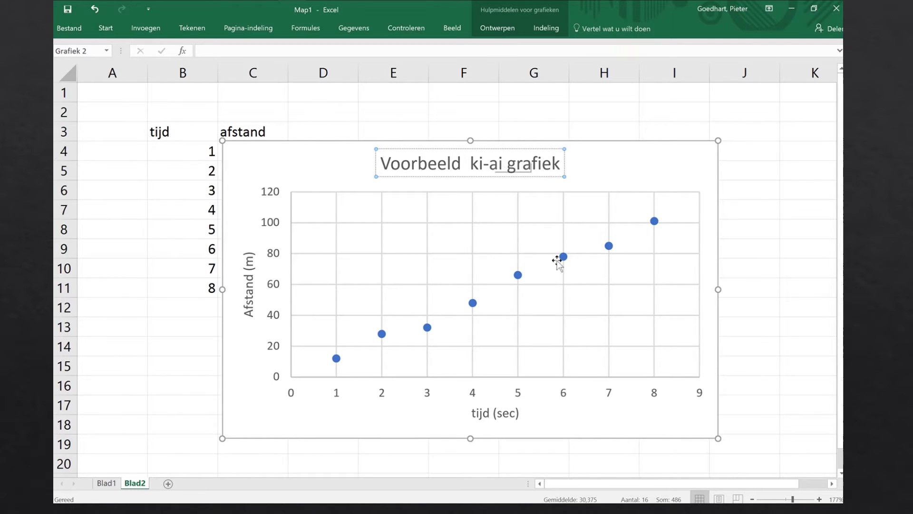
click(558, 262)
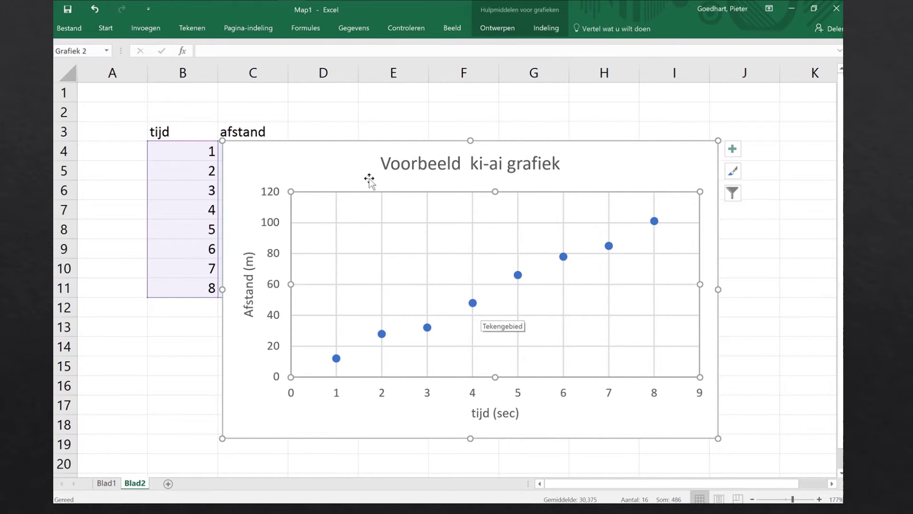
Step: Move the chart beside the data table and add a linear trendline to its points
drag(332, 167, 407, 126)
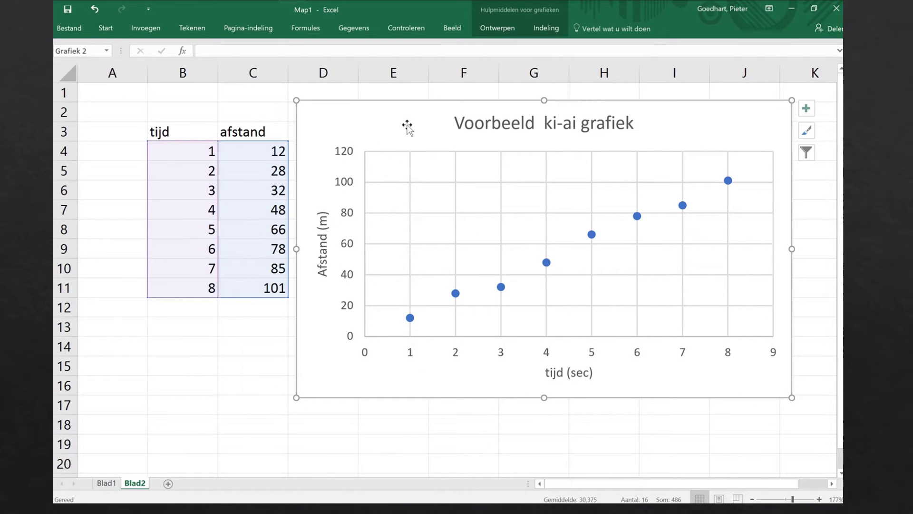
mouse_move(518, 274)
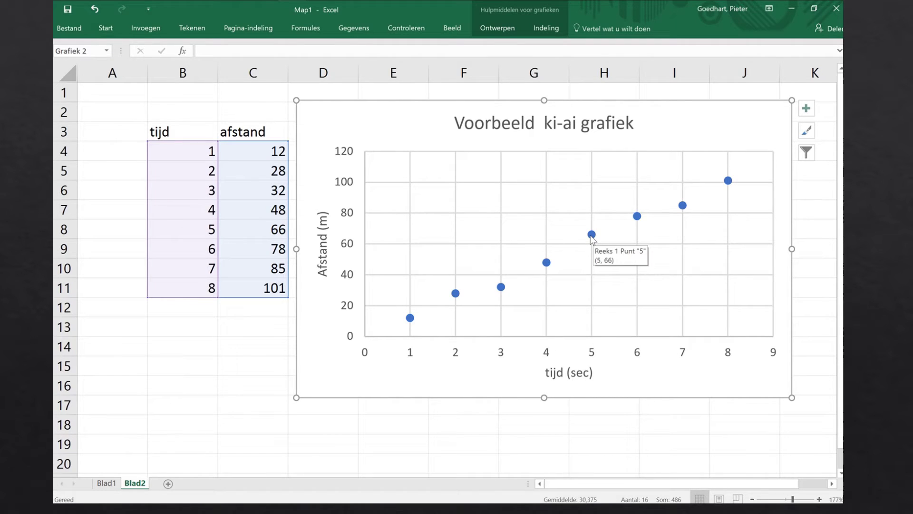
right_click(591, 235)
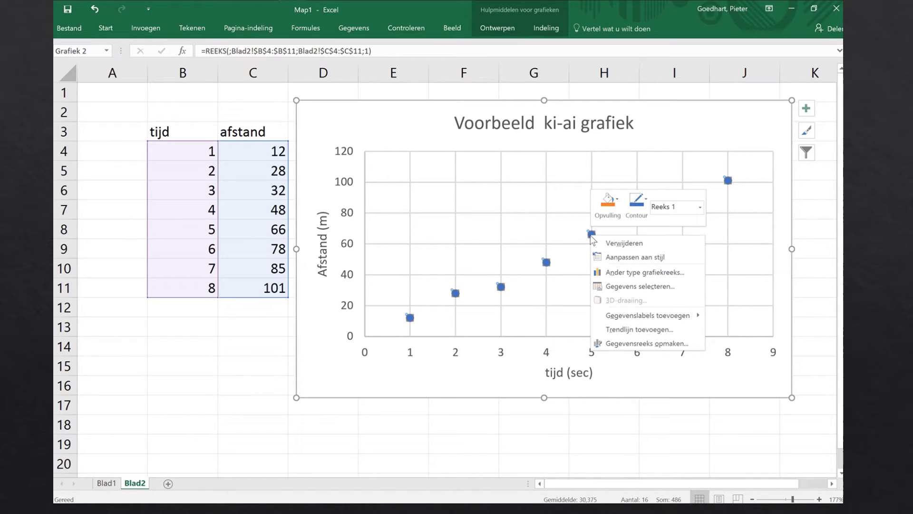
click(653, 332)
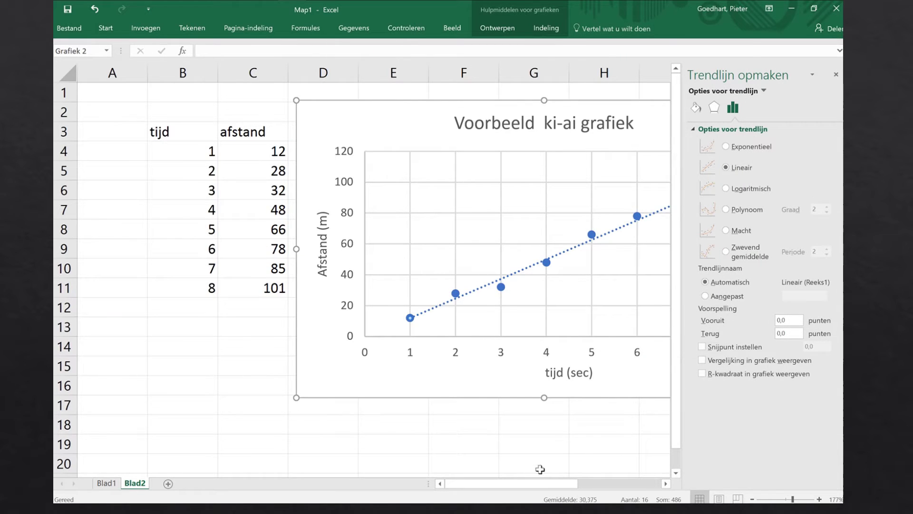
drag(556, 488, 592, 485)
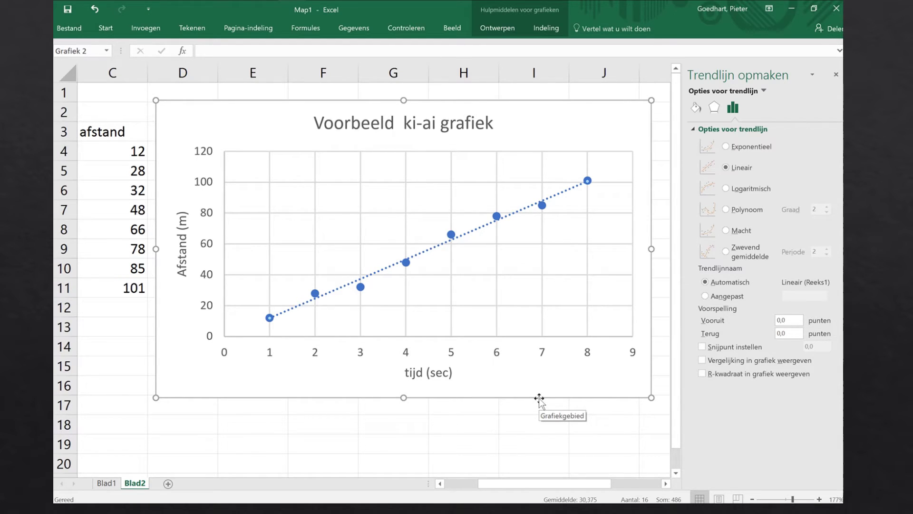
click(125, 292)
Step: Change the last afstand value in C11 from 101 to 110
text(1)
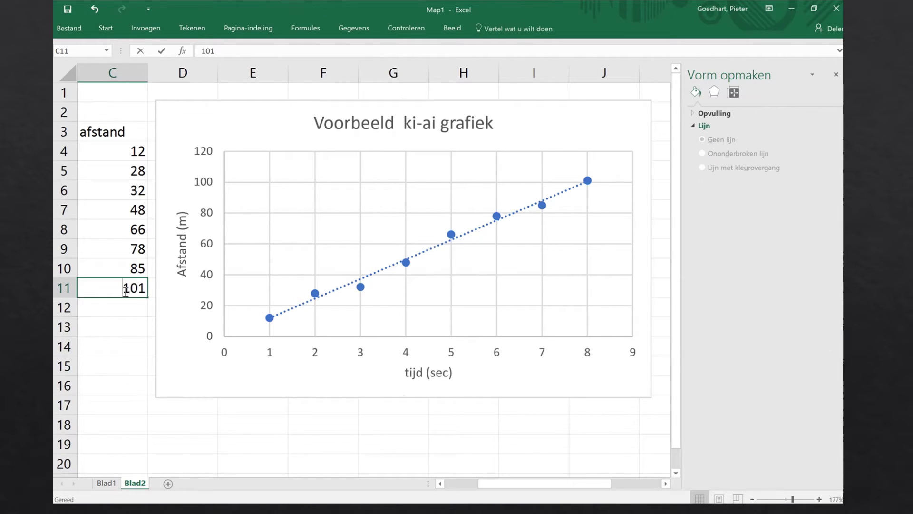
text(10)
key(Return)
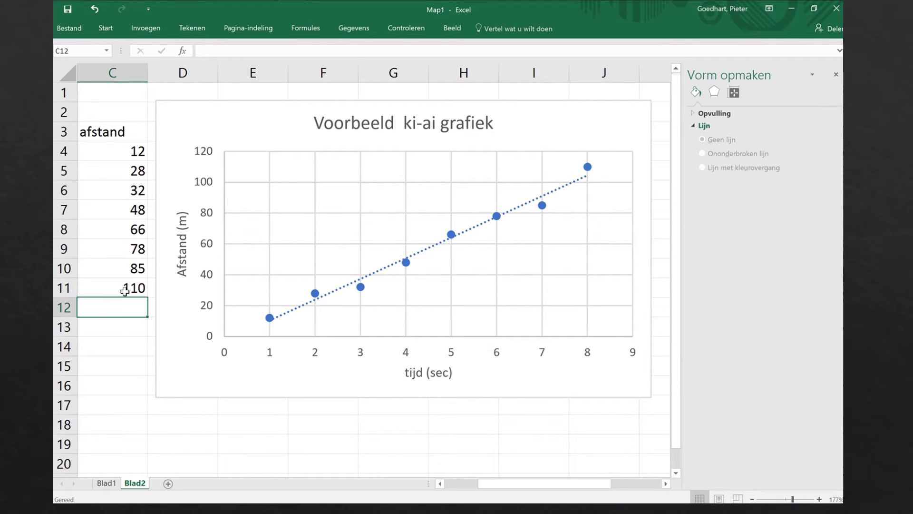
click(383, 272)
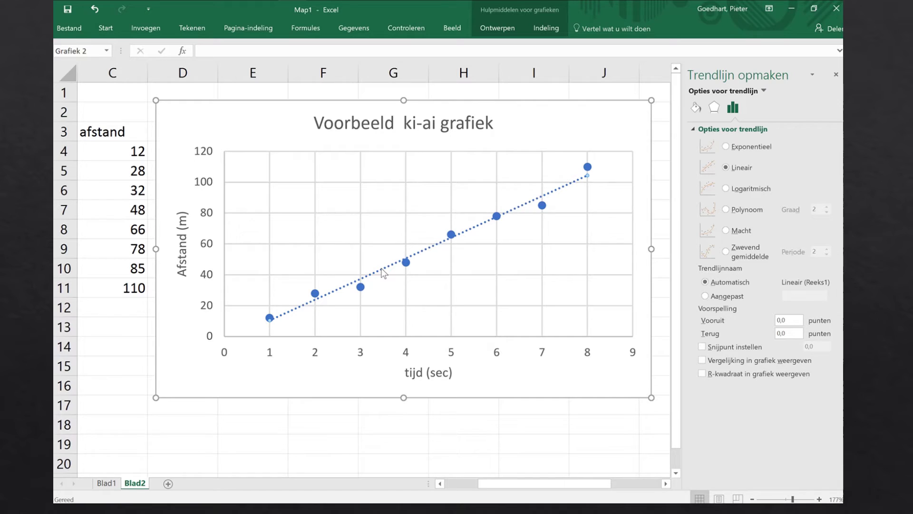
Step: Display the trendline equation y = 13,417x - 3 on the chart
click(702, 361)
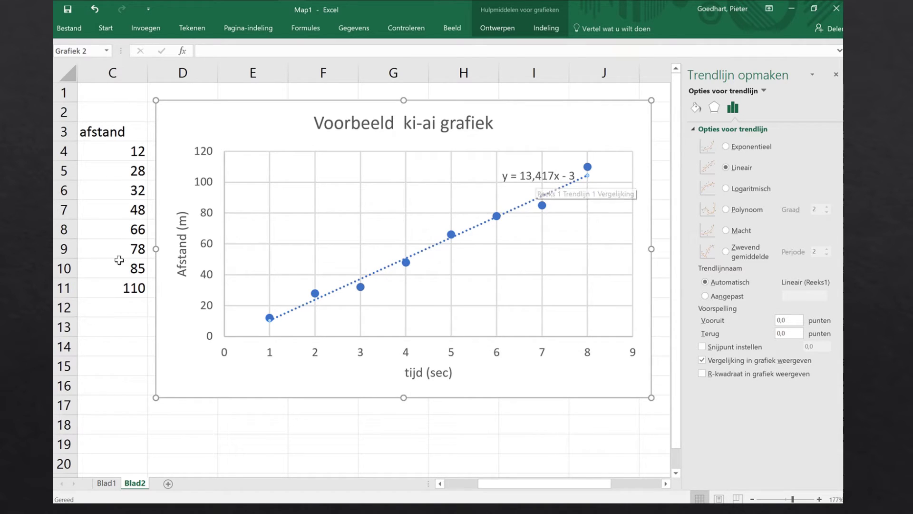
click(125, 291)
Step: Enter 100 in C11, updating the trendline equation to y = 12,583x - 0,5
text(100)
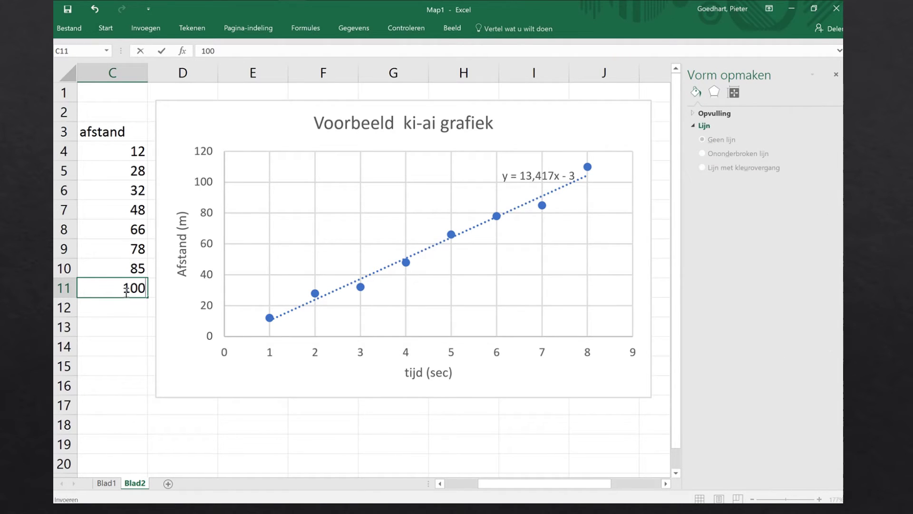
key(Return)
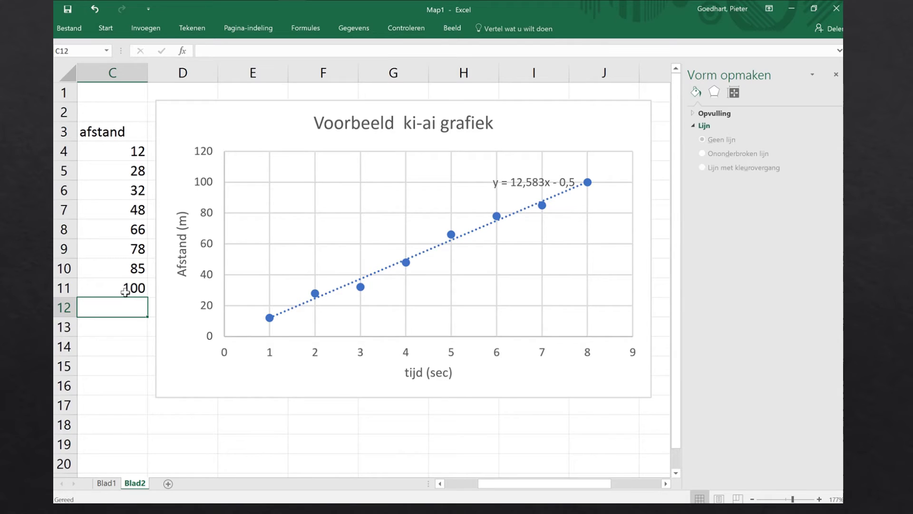
Step: Go to Blad1 and zoom in on the F (N), Lengte and sigma columns
click(107, 483)
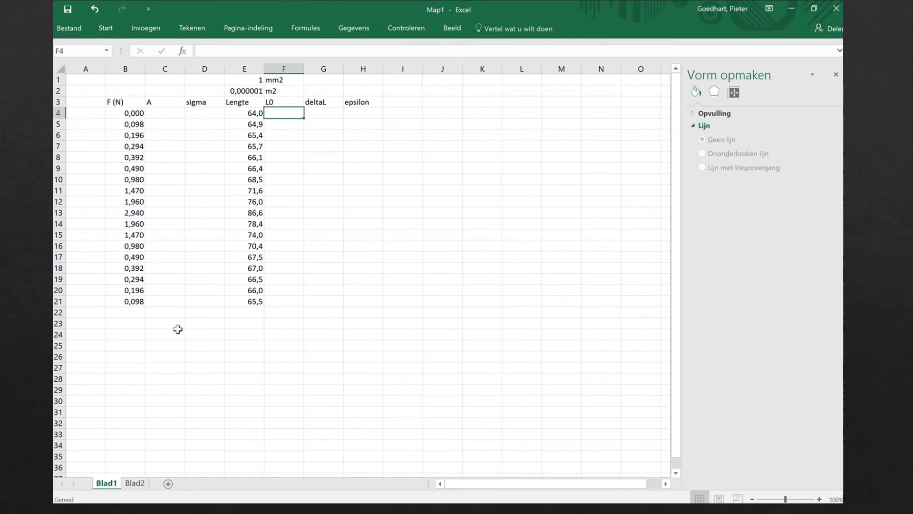
scroll(178, 329, up, 5)
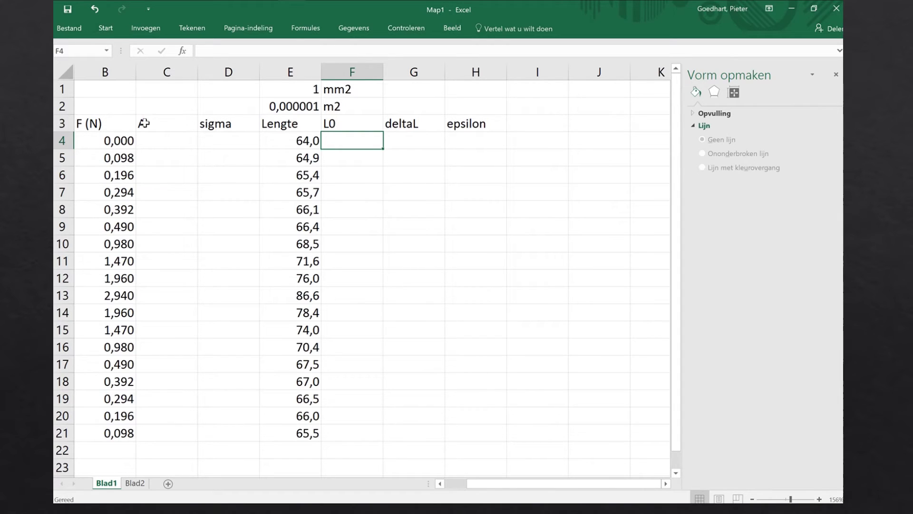
click(221, 125)
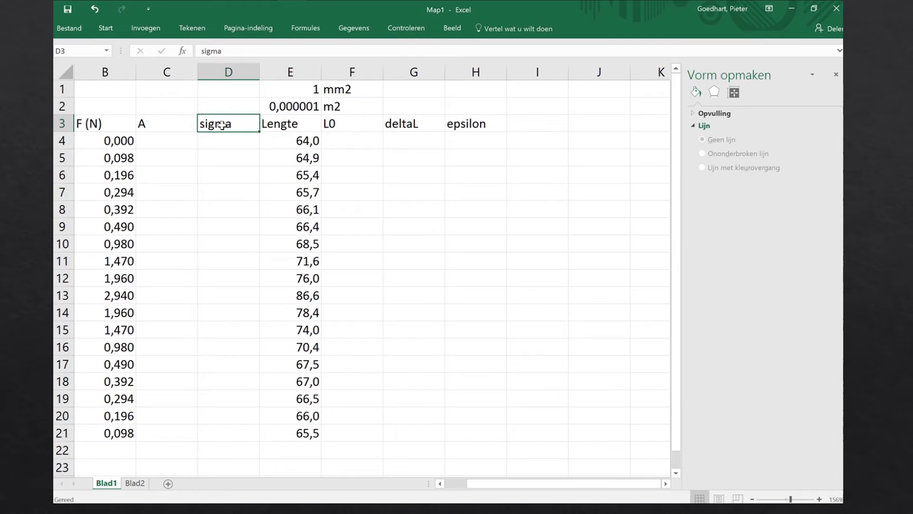
Step: Check the E2 formula =E1/100/100/100 converting 1 mm2 to 0,000001 m2
click(178, 138)
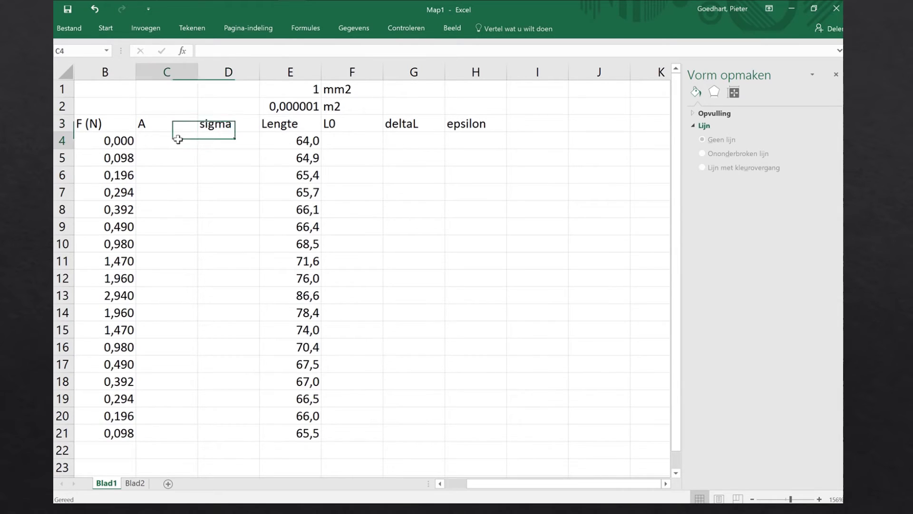
click(303, 91)
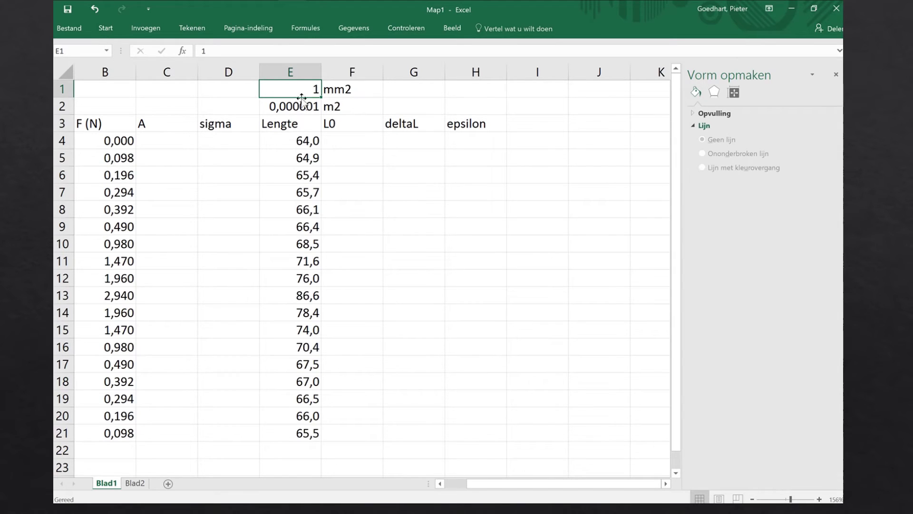
click(298, 105)
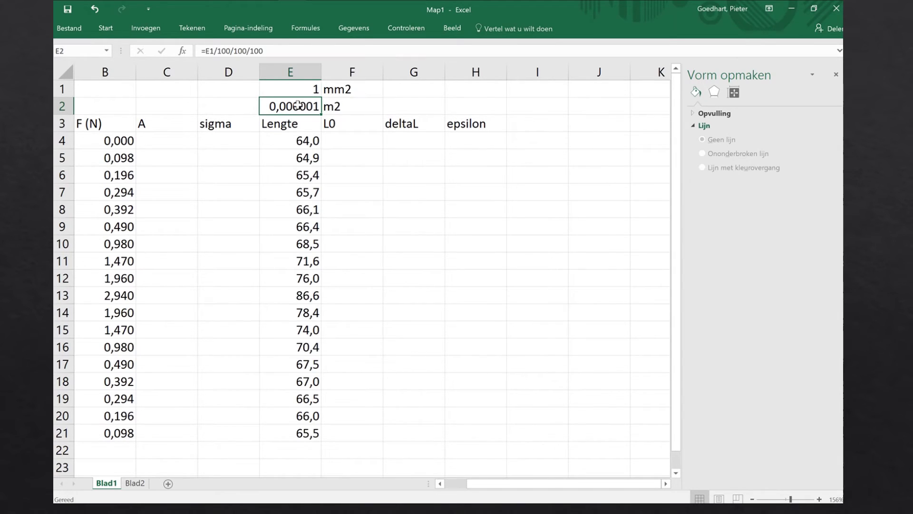
key(F2)
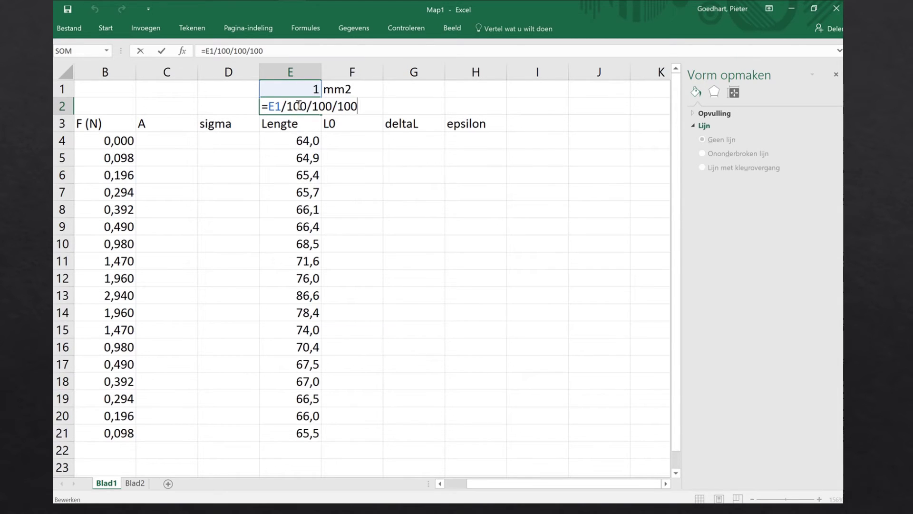
key(Return)
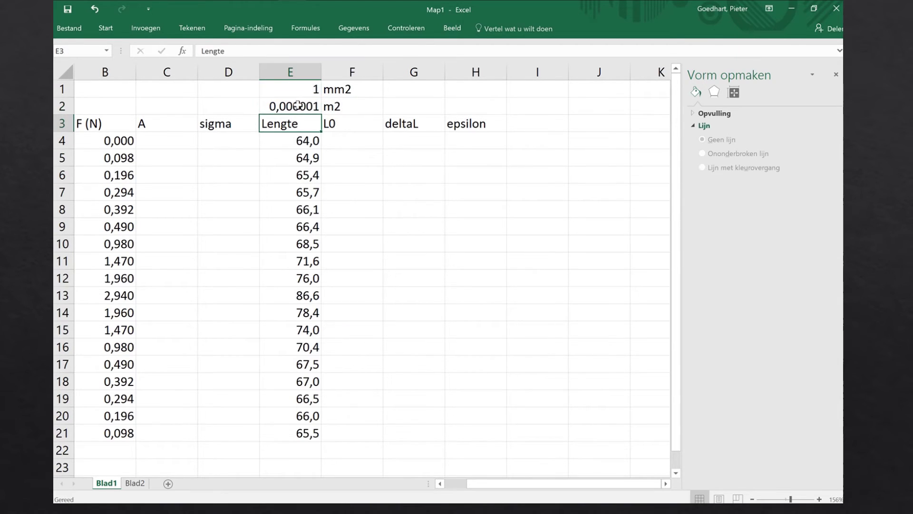
Step: Copy the converted area from E2 into C4, then undo the broken paste
click(298, 105)
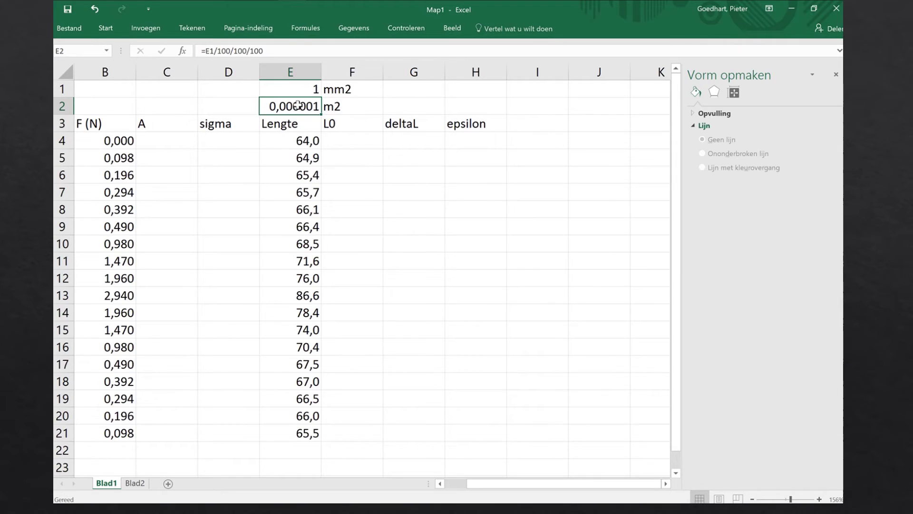
key(ctrl+c)
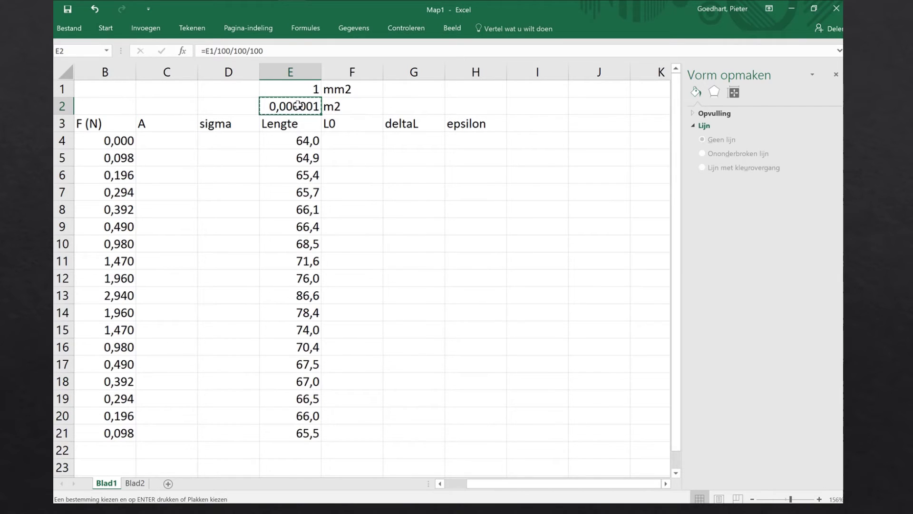
key(Left)
key(Left)
key(Left)
key(Down)
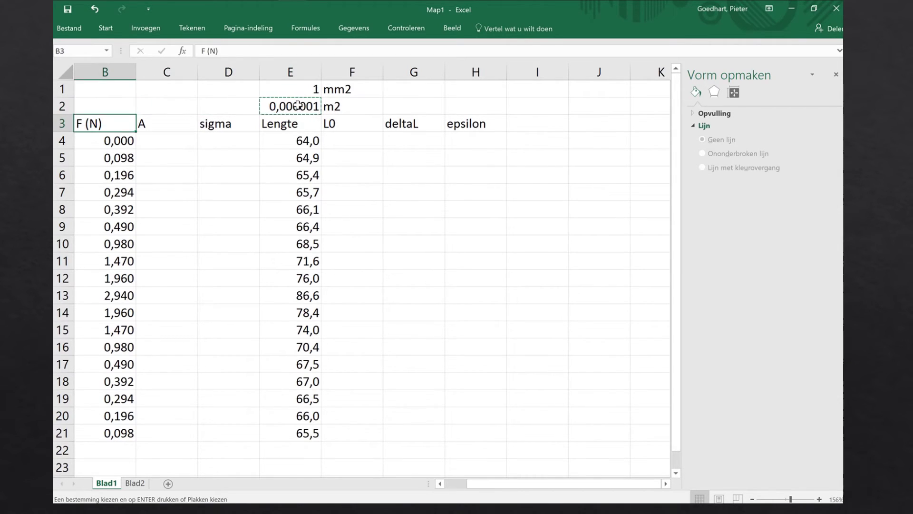
key(Right)
key(Down)
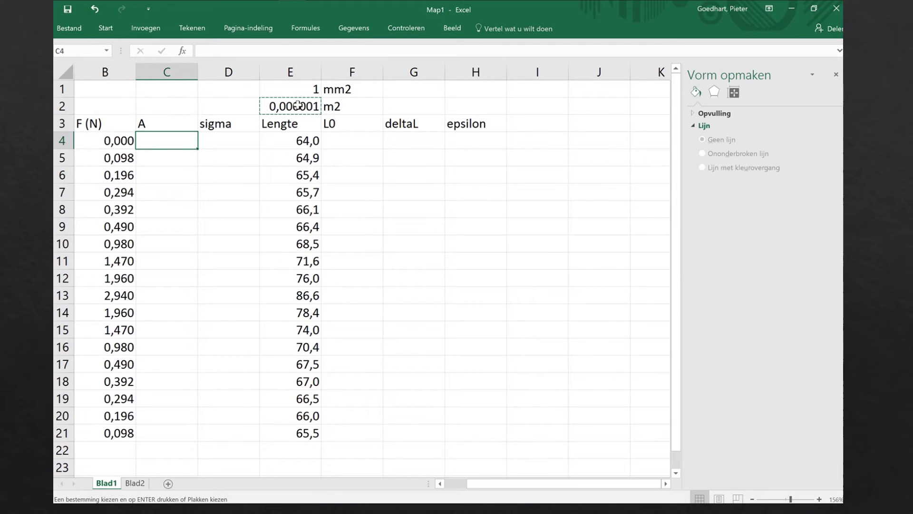
key(ctrl+v)
key(ctrl+z)
Step: Paste the value 0,000001 into C4 and fill it down through C21
right_click(166, 138)
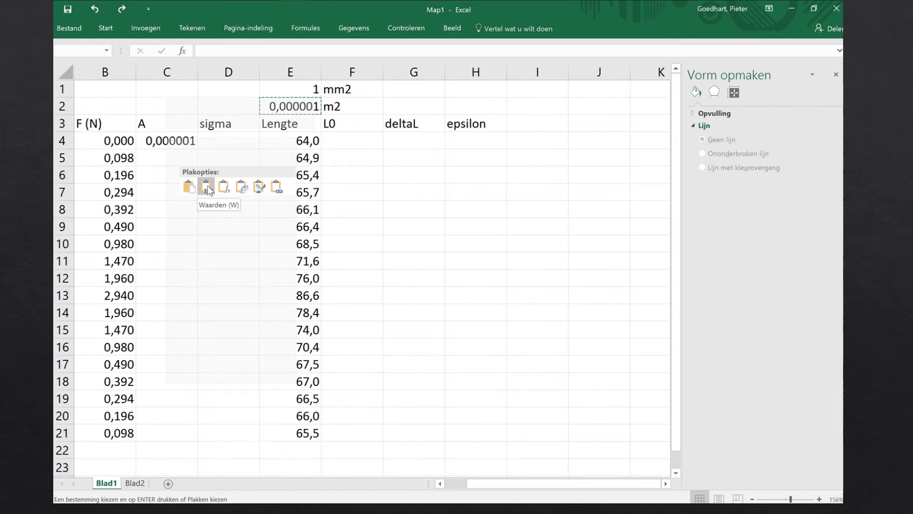
click(207, 186)
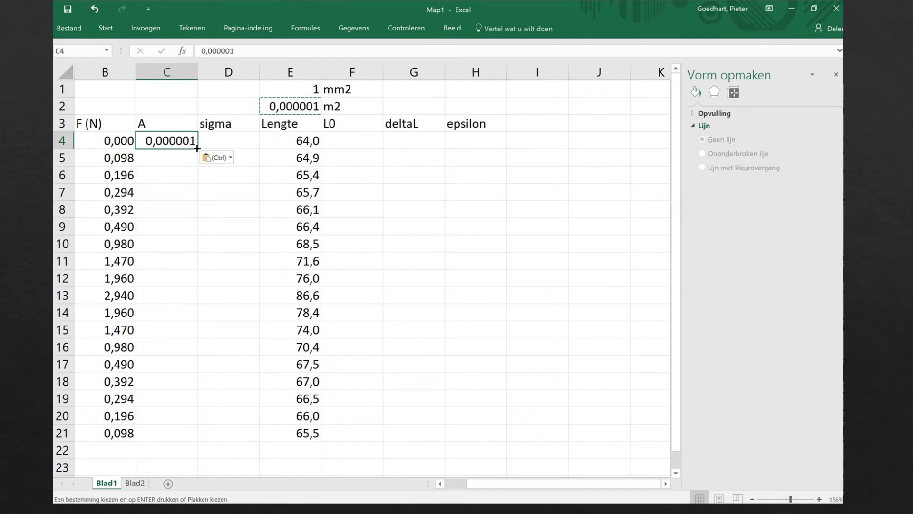
drag(197, 148, 184, 412)
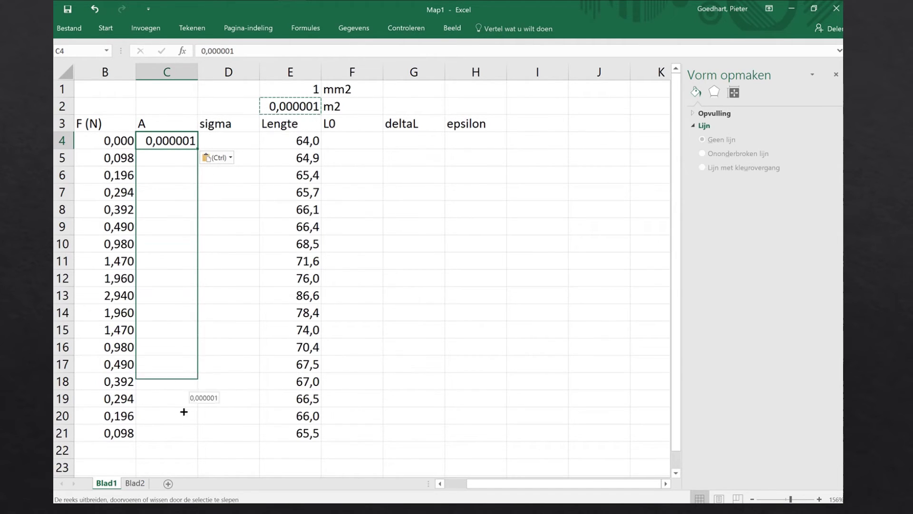
drag(183, 412, 184, 439)
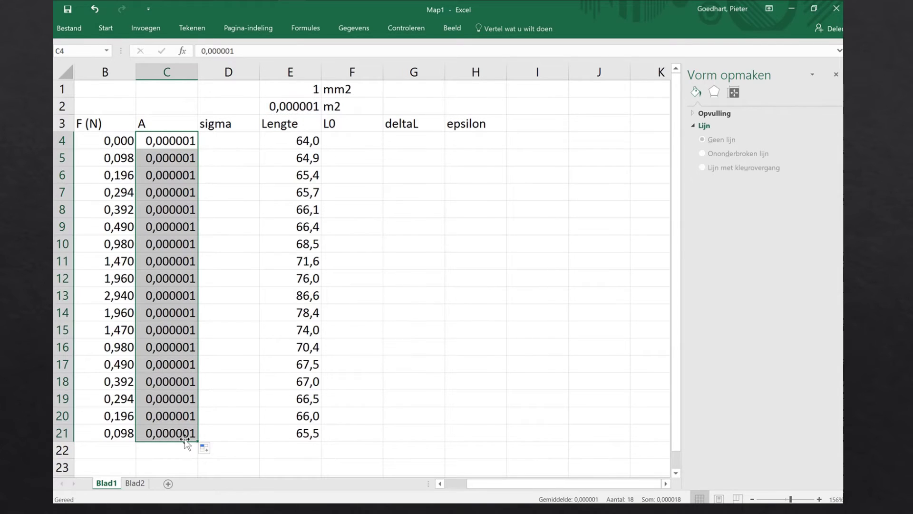
click(234, 297)
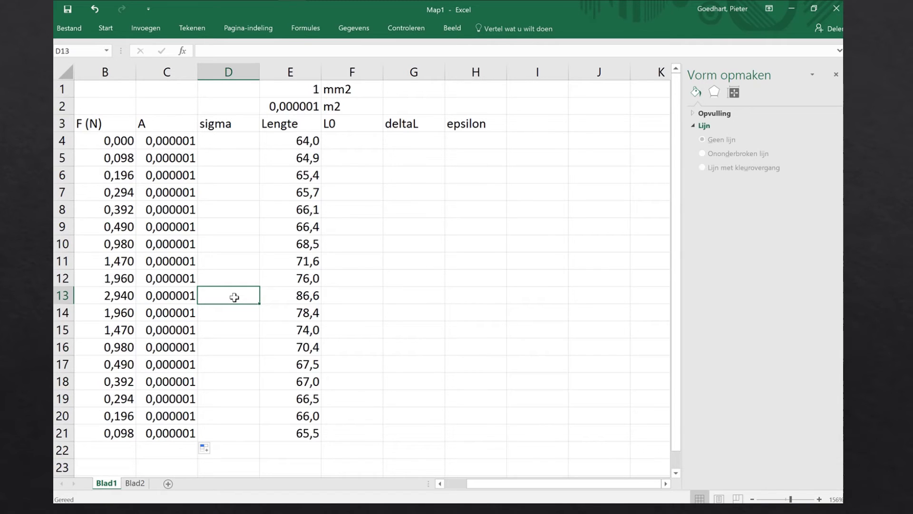
Step: Enter the sigma formula =B4/C4 in D4 and copy it down through D21
click(232, 142)
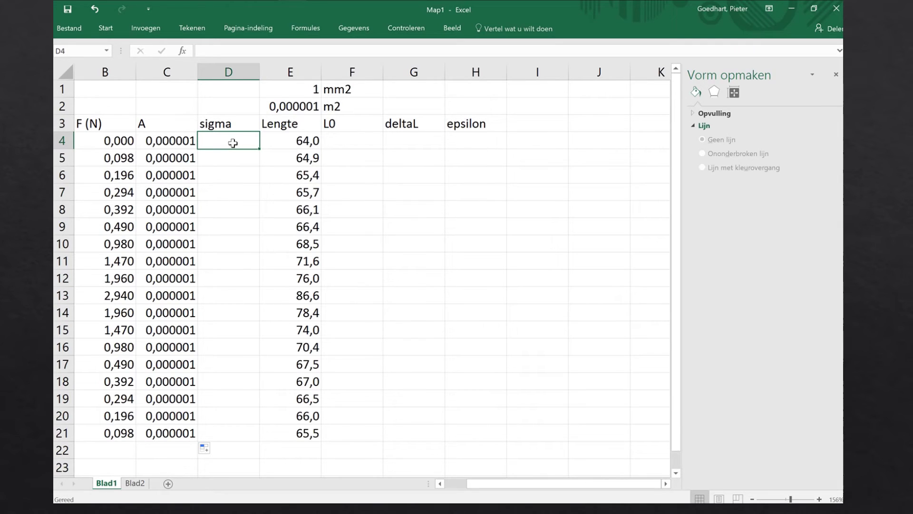
text(=)
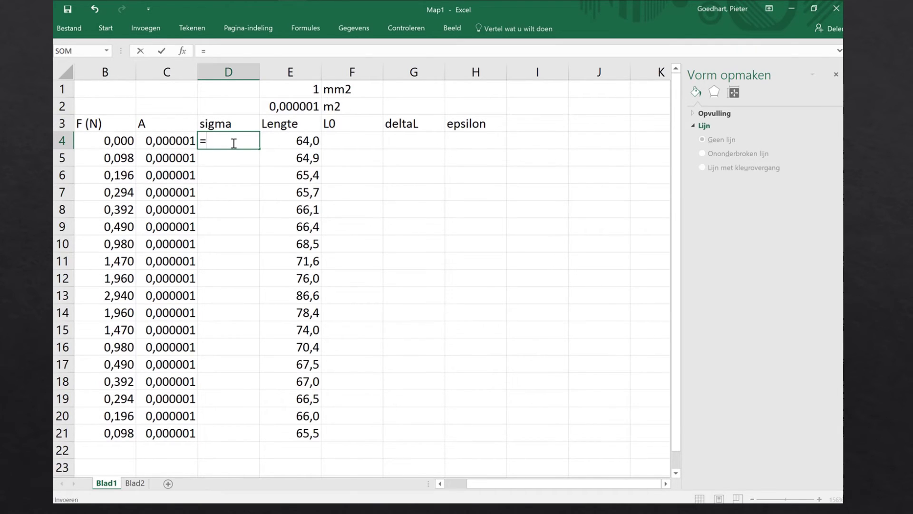
click(113, 140)
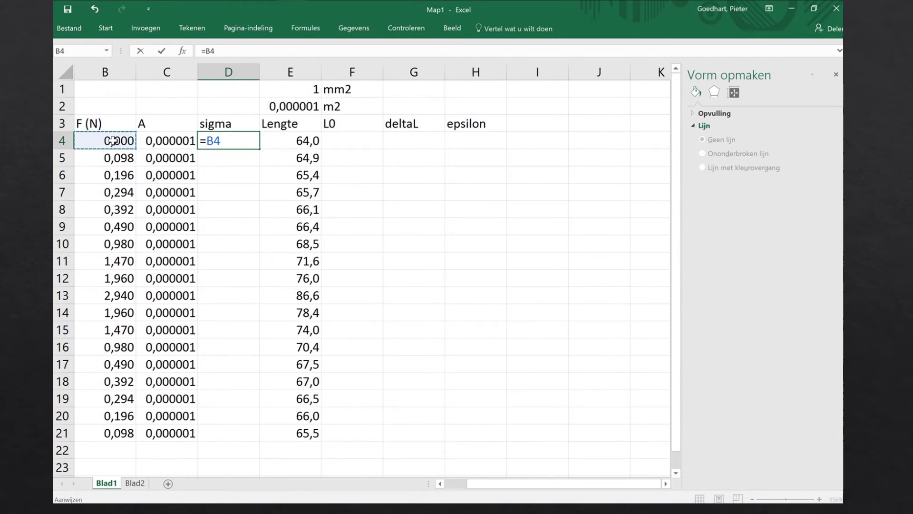
text(/)
click(170, 140)
key(Return)
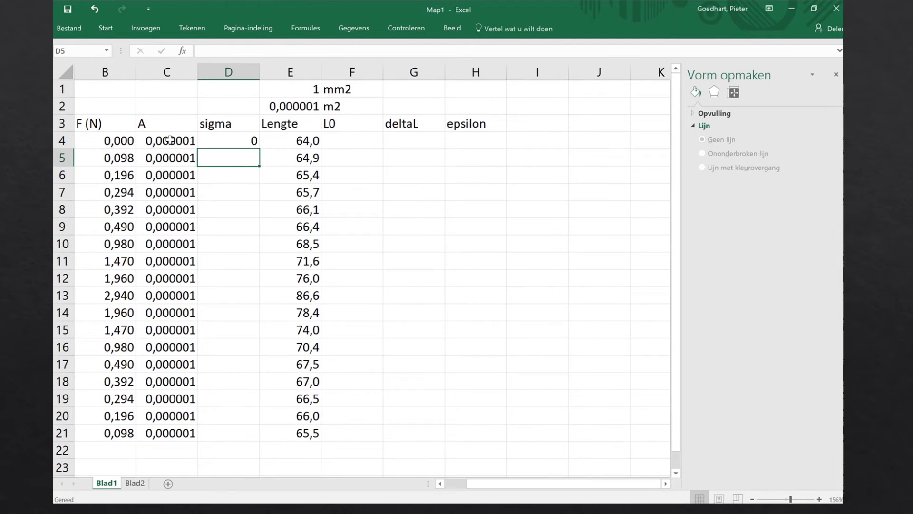
key(Up)
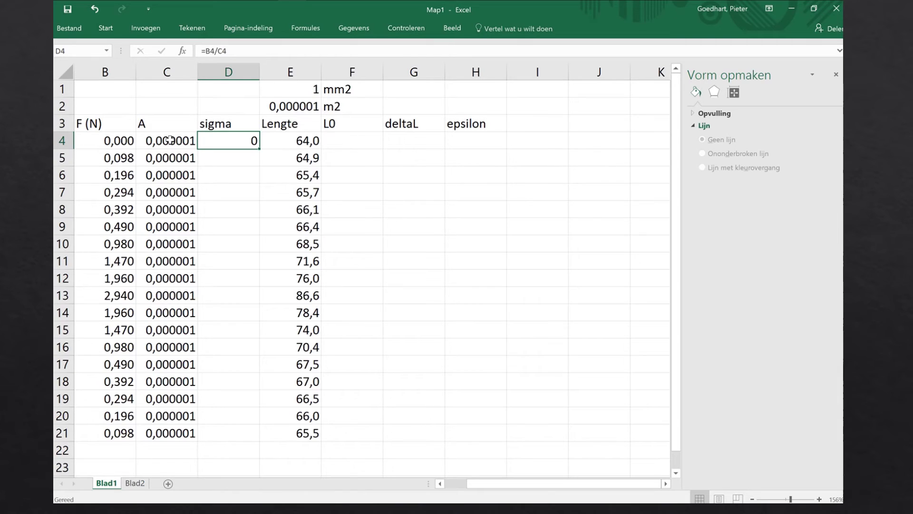
key(ctrl+c)
key(shift+Down)
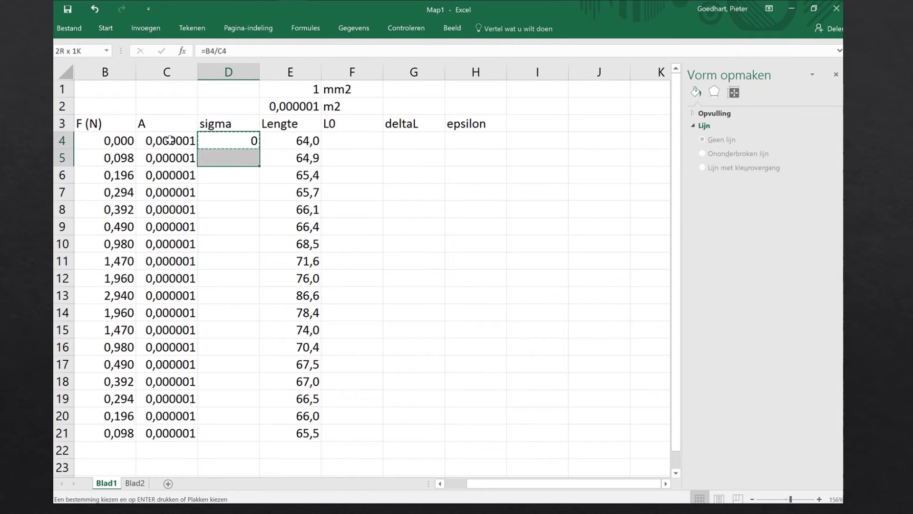
key(shift+Down)
key(shift+Down)
key(shift+Down)
key(shift+Down)
key(shift+Down)
key(shift+Down)
key(shift+Down)
key(shift+Down)
key(shift+Down)
key(shift+Down)
key(shift+Down)
key(shift+Down)
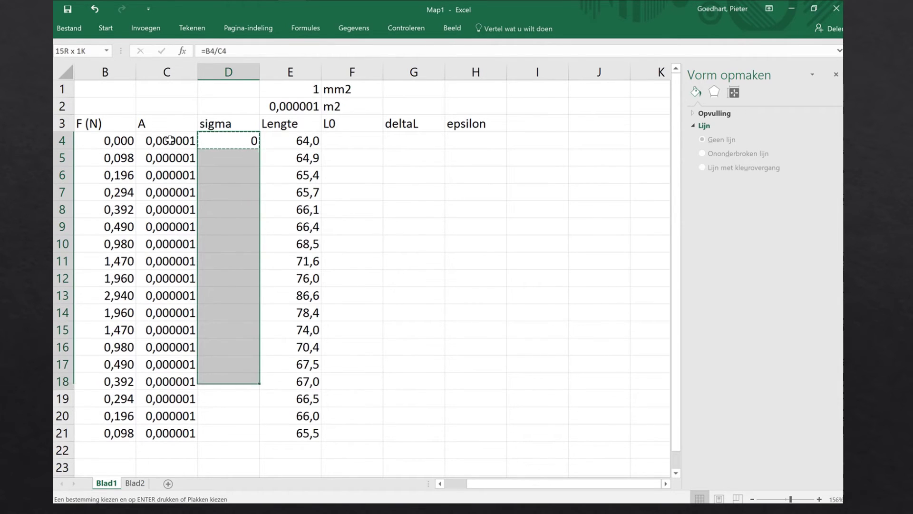
key(shift+Down)
key(shift+Down)
key(shift+Down)
key(ctrl+v)
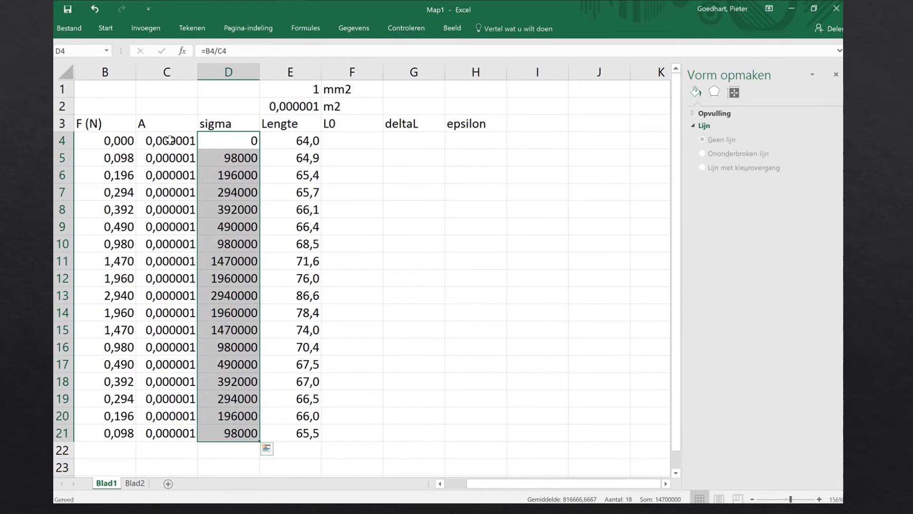
Step: Verify the copied sigma formulas in D5, D8 and D12 reference the right rows
click(248, 158)
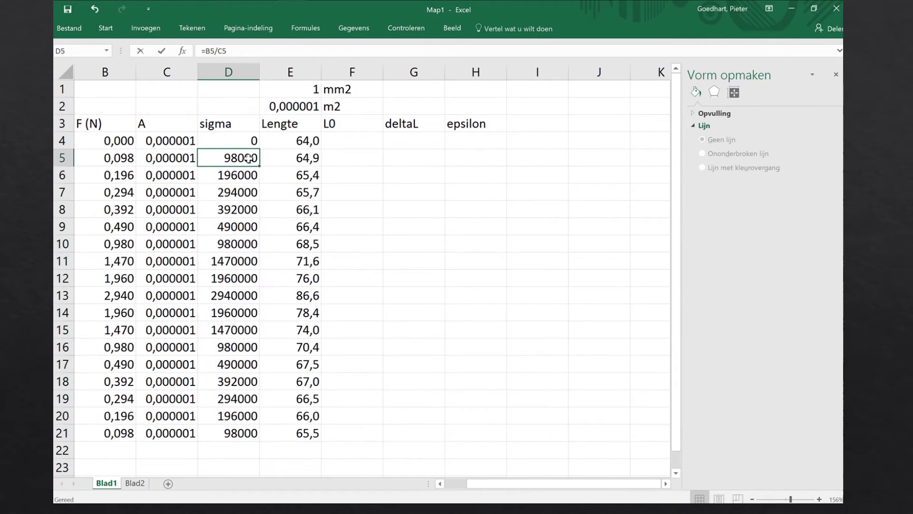
double_click(248, 158)
key(Escape)
click(244, 205)
double_click(244, 204)
key(Escape)
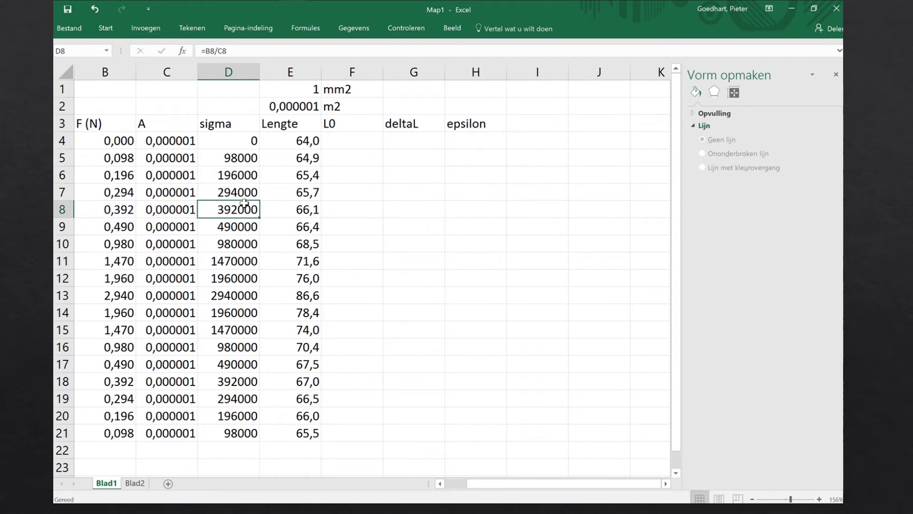
click(239, 274)
double_click(239, 275)
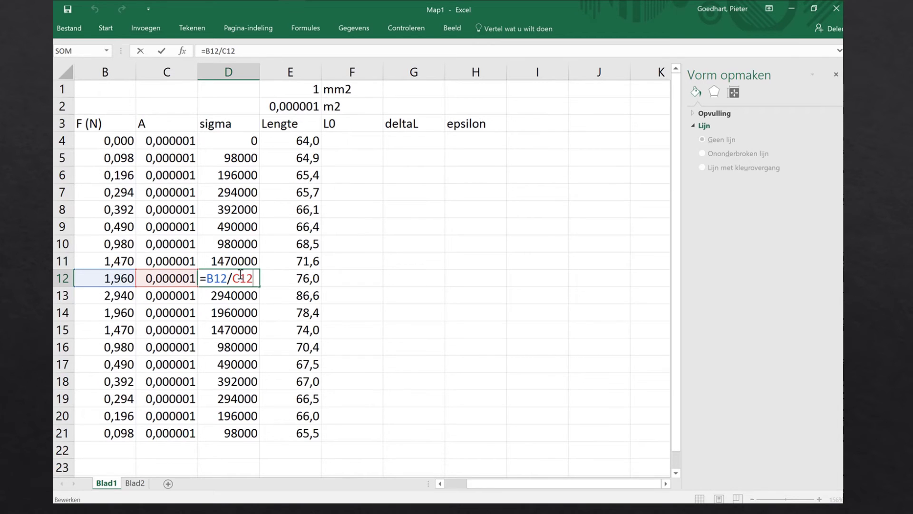
key(Escape)
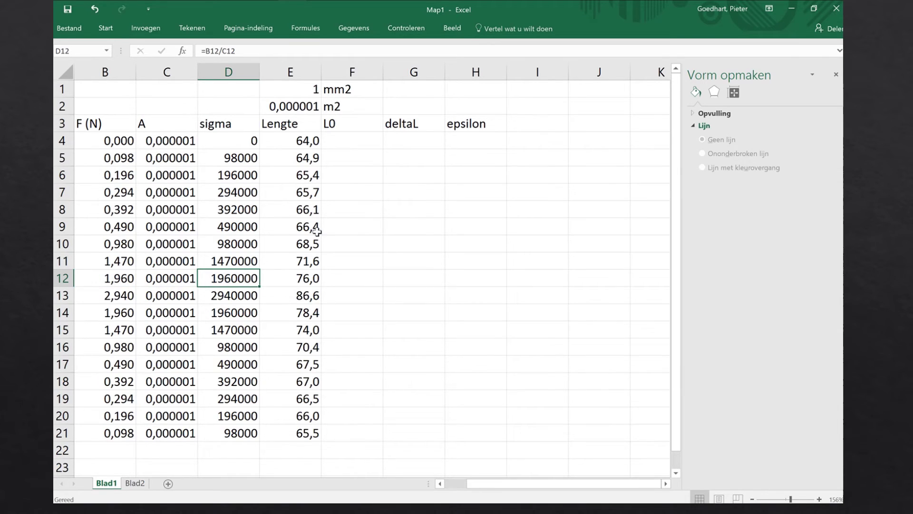
click(357, 144)
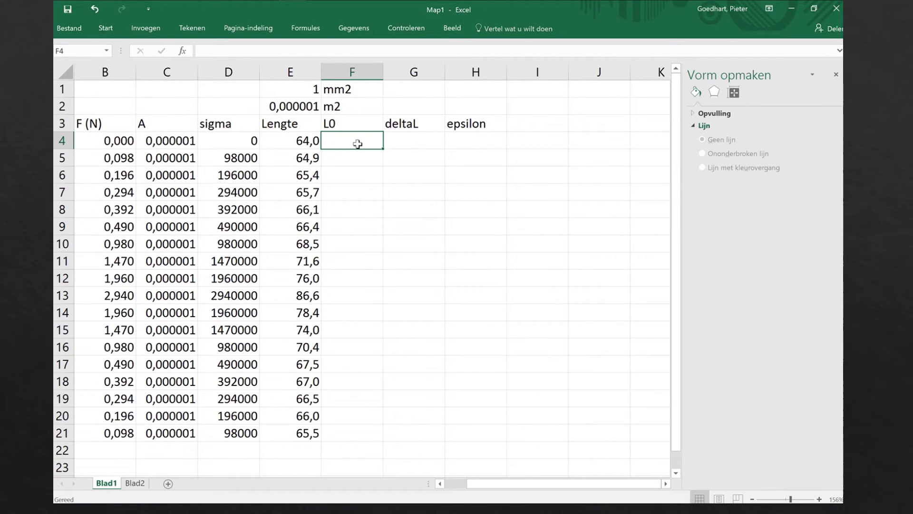
Step: Enter the original length 64 in F4
text(64)
key(Return)
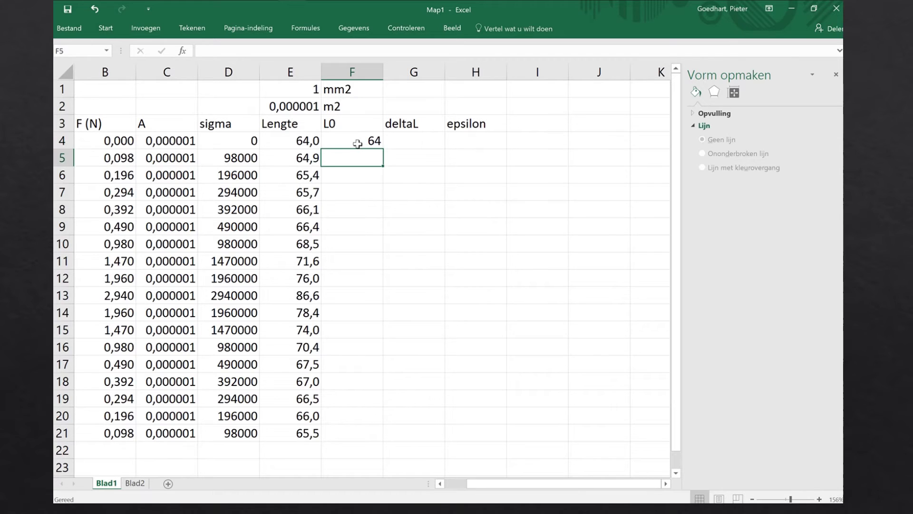
click(357, 143)
text(=)
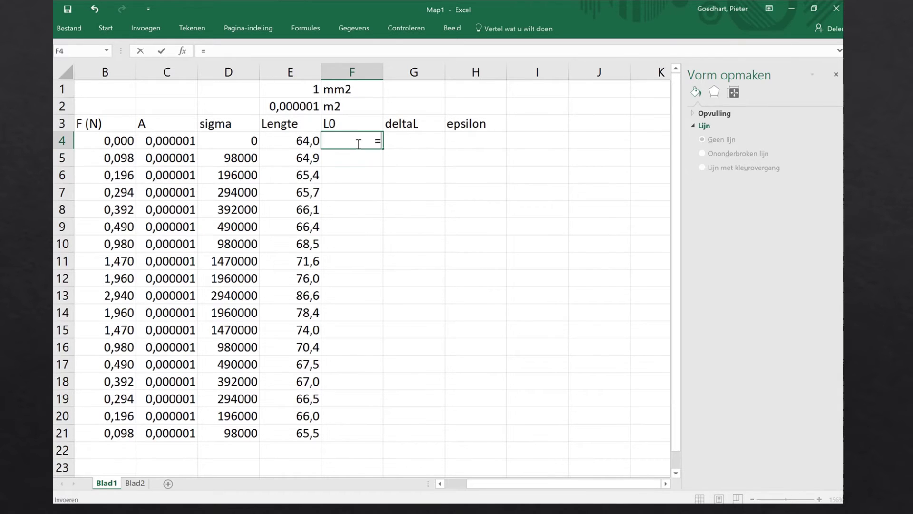
key(Left)
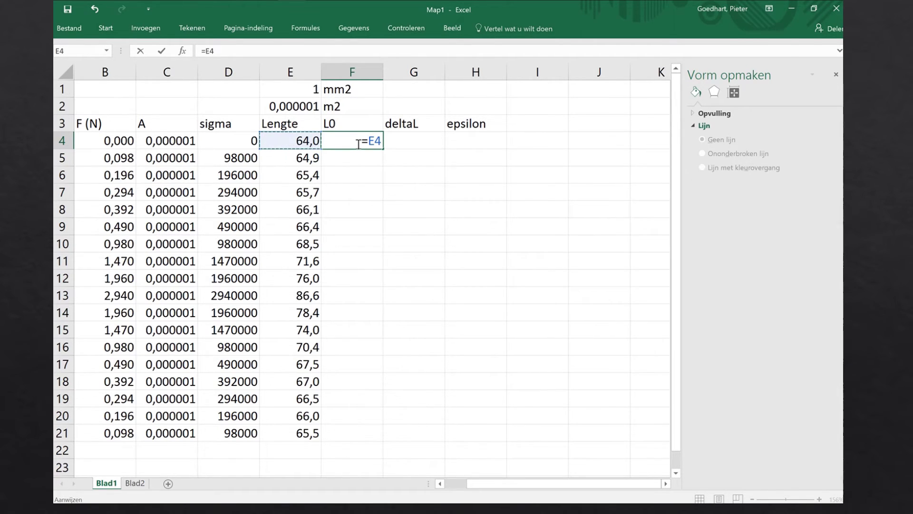
key(ctrl+Return)
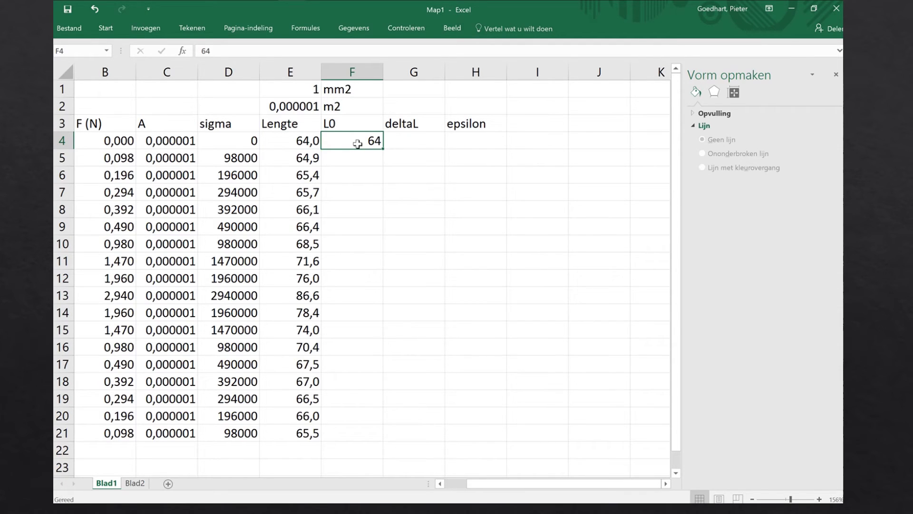
double_click(358, 143)
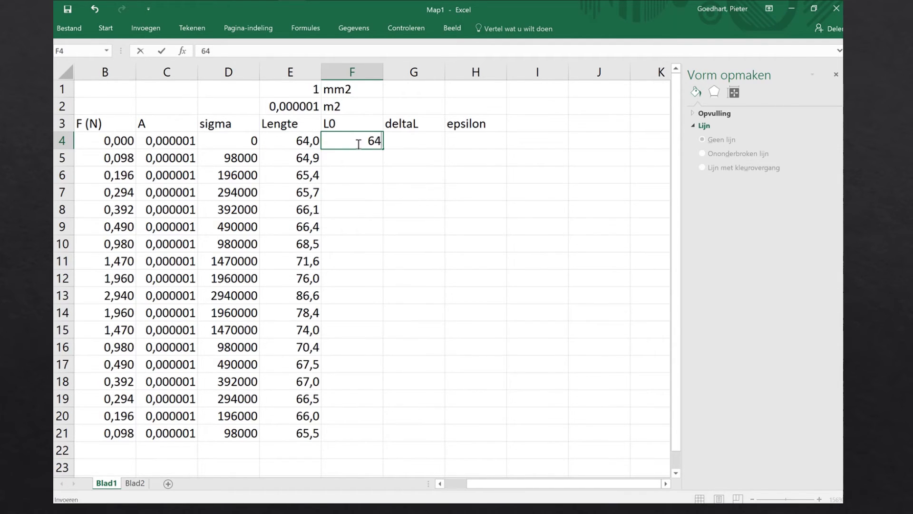
text(,0)
key(Return)
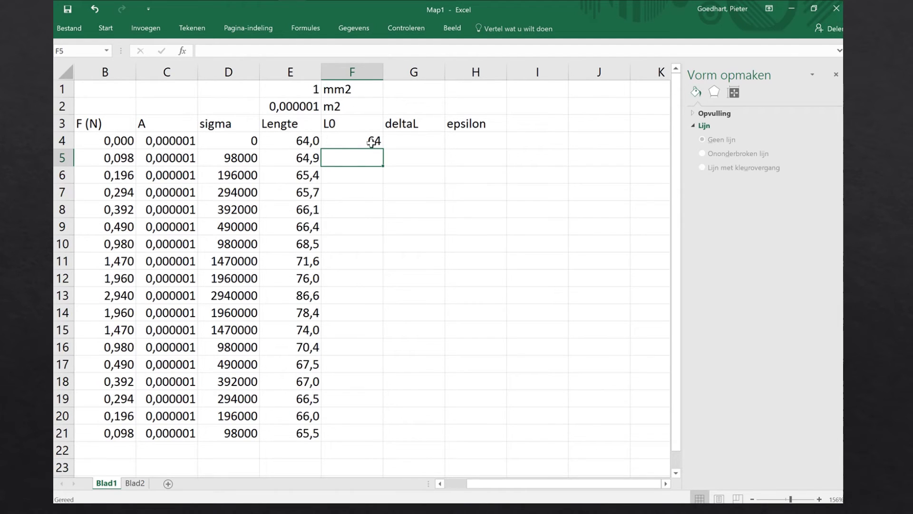
Step: Copy the L0 value 64 from F4 down through F21
click(371, 139)
key(ctrl+c)
key(shift+Down)
key(shift+Down)
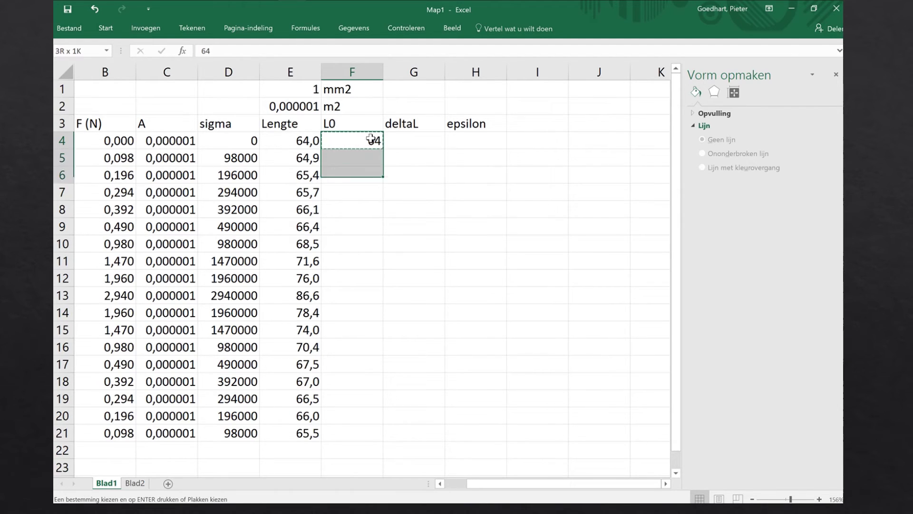
key(shift+Down)
key(shift+Down)
key(shift+Down)
key(shift+Down)
key(shift+Down)
key(shift+Down)
key(shift+Down)
key(shift+Down)
key(shift+Up)
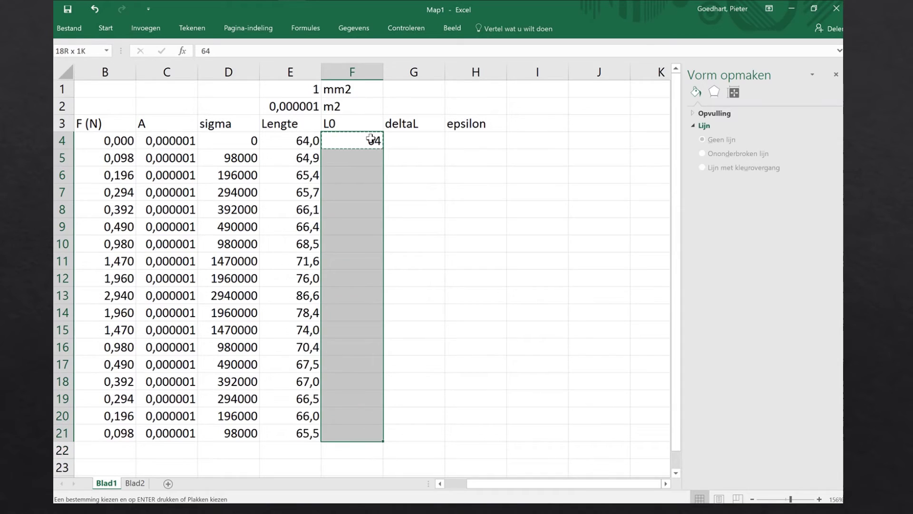
key(Return)
key(Right)
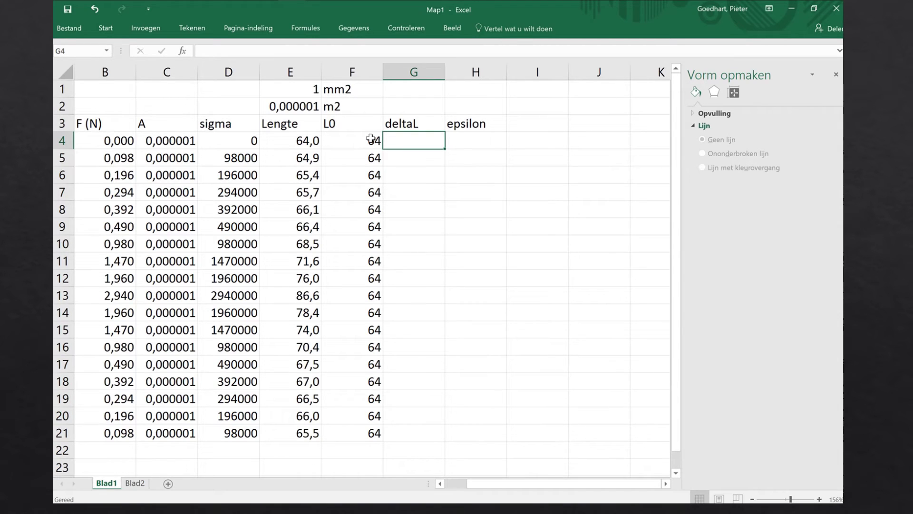
Step: Enter the deltaL formula =E4-F4 in G4
text(=)
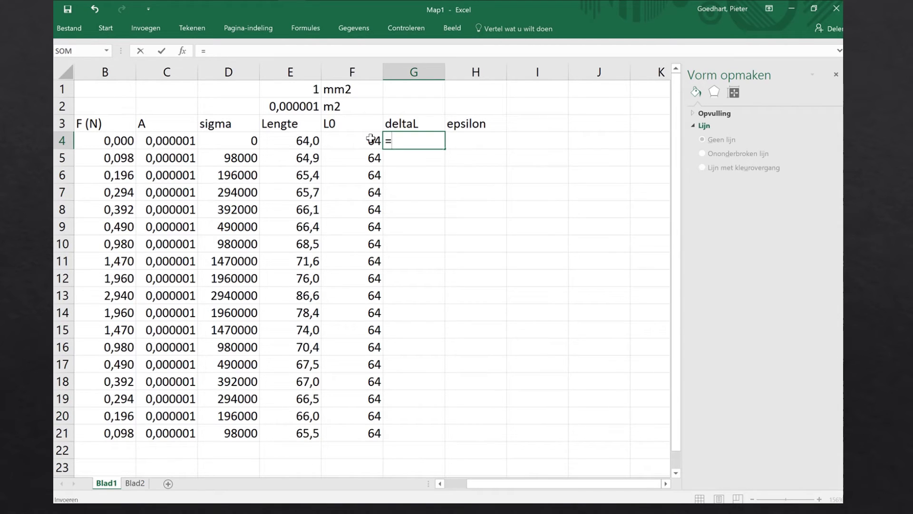
key(Left)
key(Left)
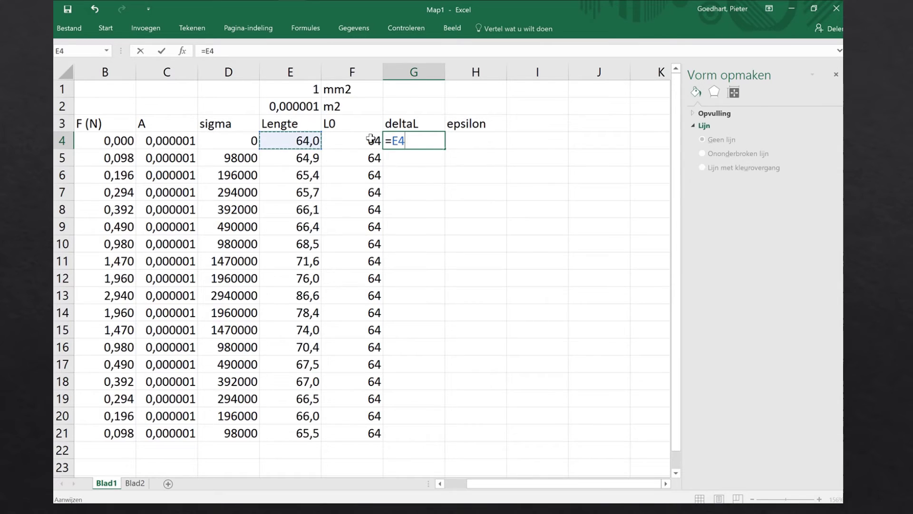
text(-)
key(Left)
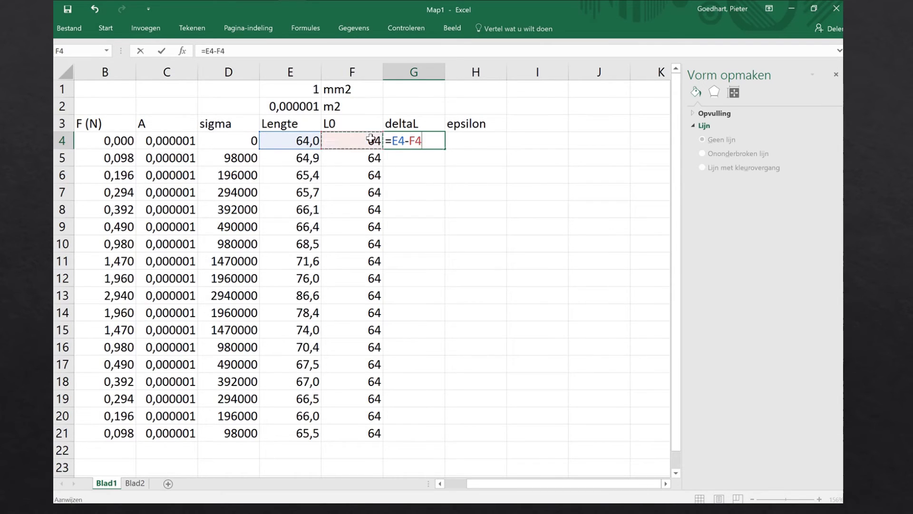
key(Return)
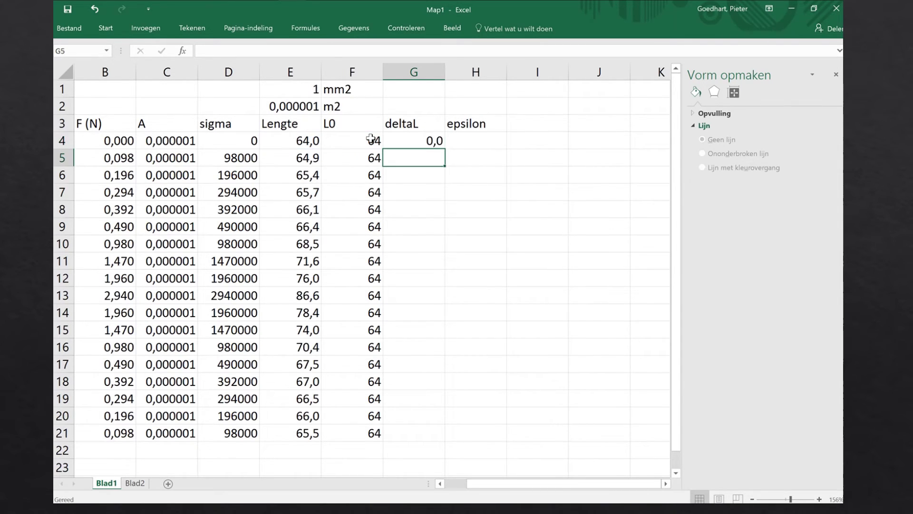
Step: Copy the deltaL formula down through G21 and check it in G12
key(Up)
key(ctrl+c)
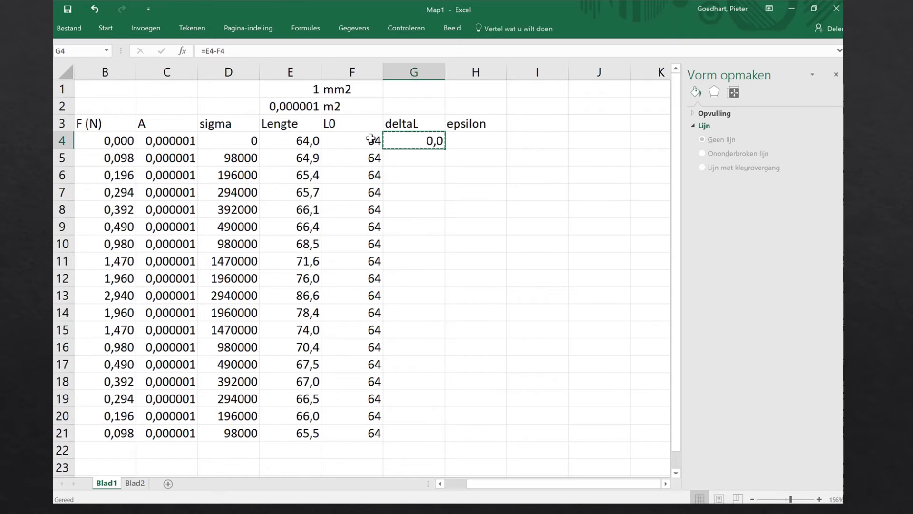
key(shift+Down)
key(shift+Down)
key(shift+Down)
key(shift+Down)
key(shift+Down)
key(shift+Down)
key(shift+Down)
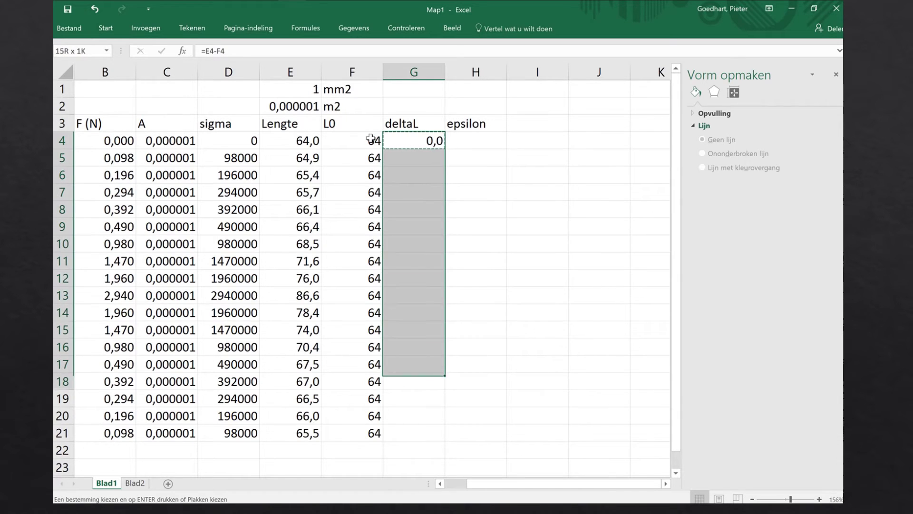
key(shift+Down)
key(shift+Down)
key(shift+Down)
key(Return)
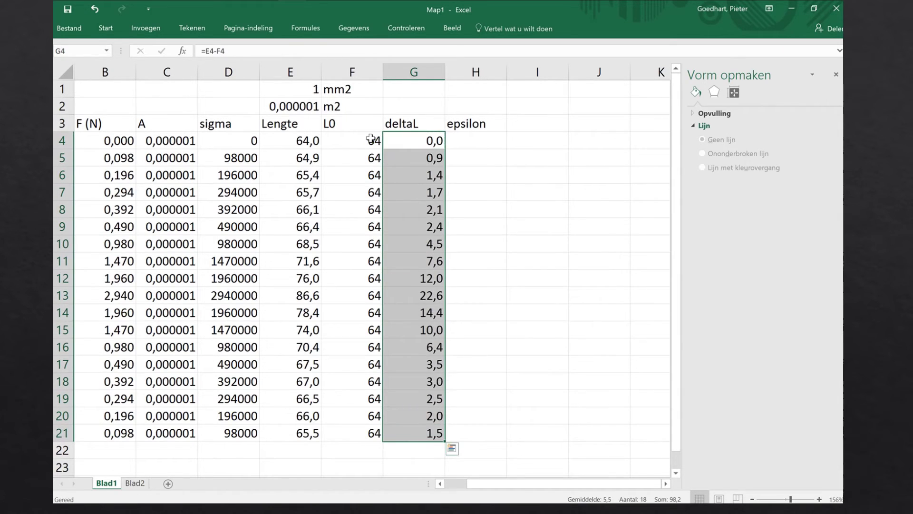
click(427, 281)
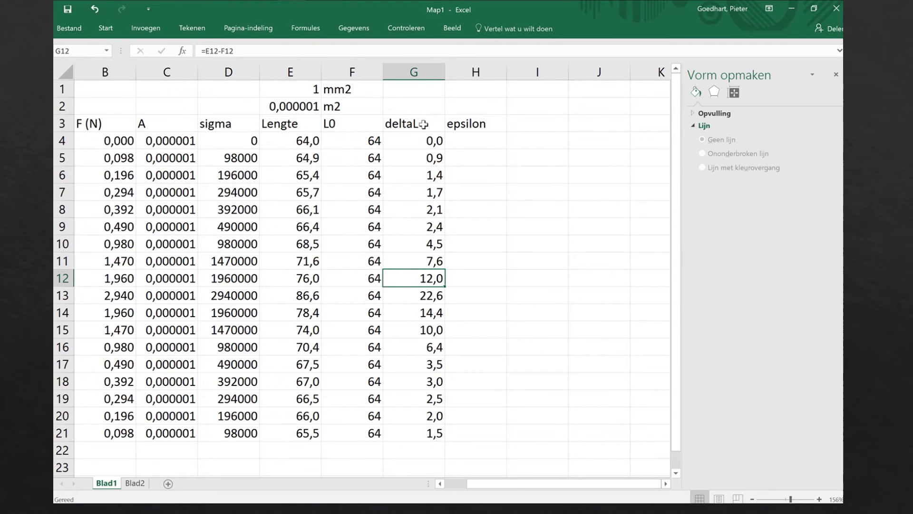
click(478, 141)
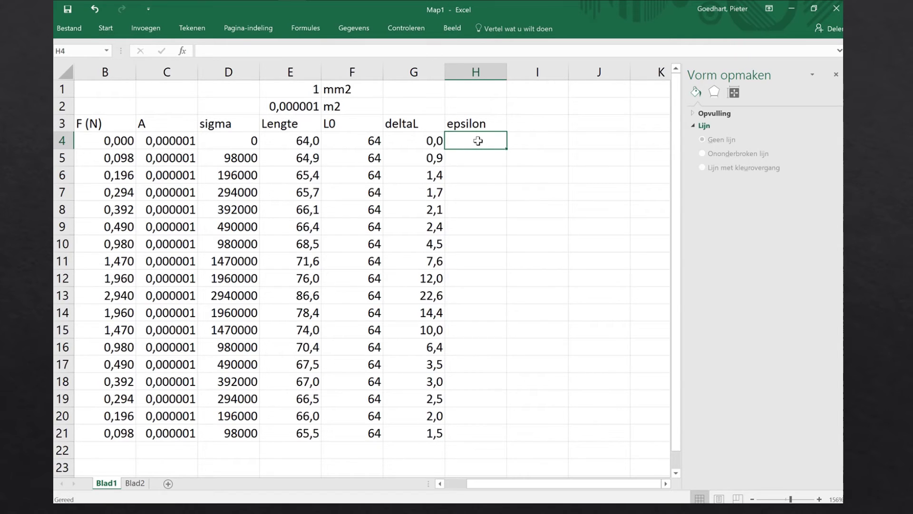
Step: Enter the epsilon formula =G4/F4 in H4 and copy it down through H21
text(=)
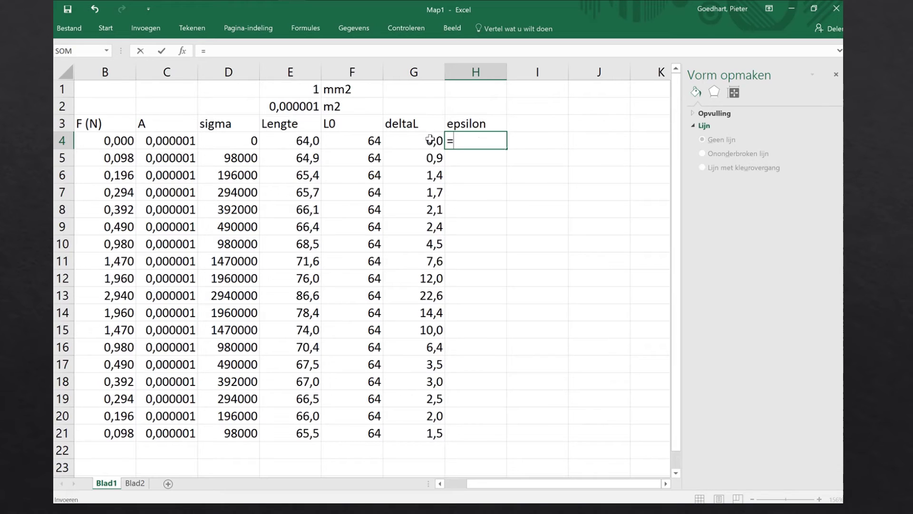
click(430, 139)
text(/)
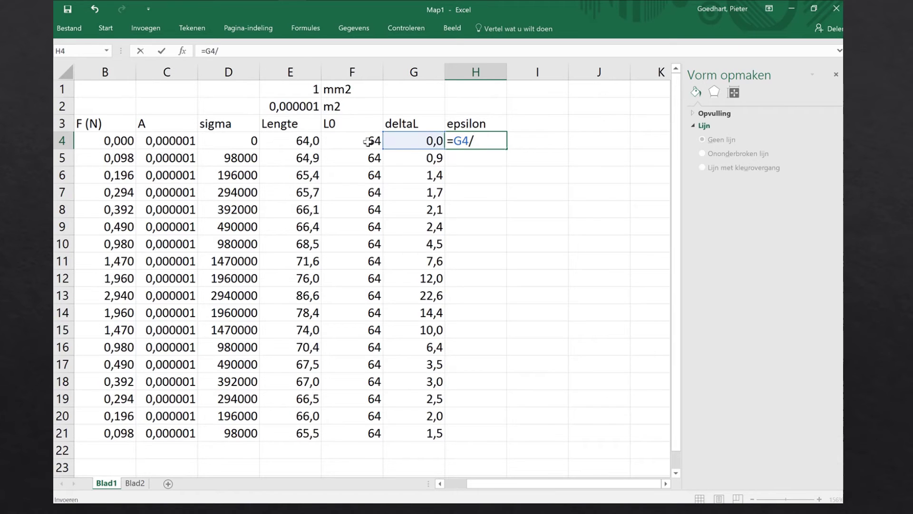
click(367, 141)
key(Return)
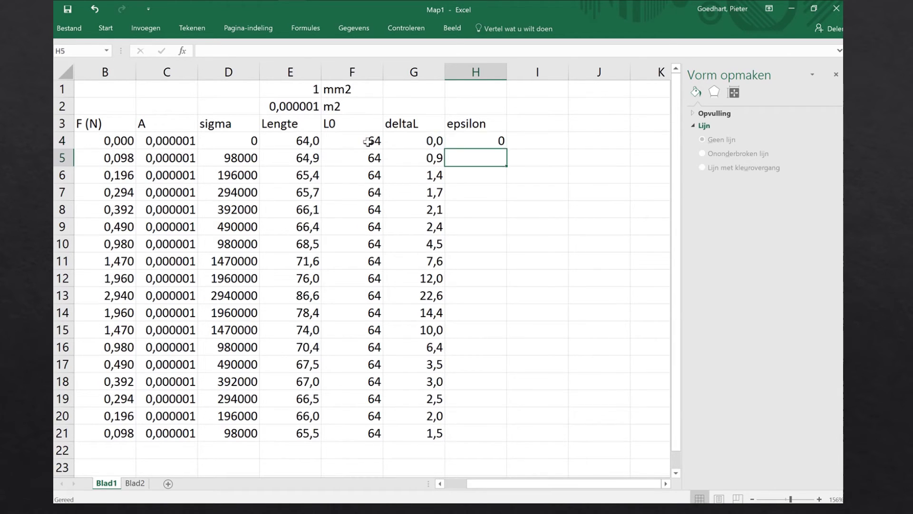
key(Up)
key(ctrl+c)
key(shift+Down)
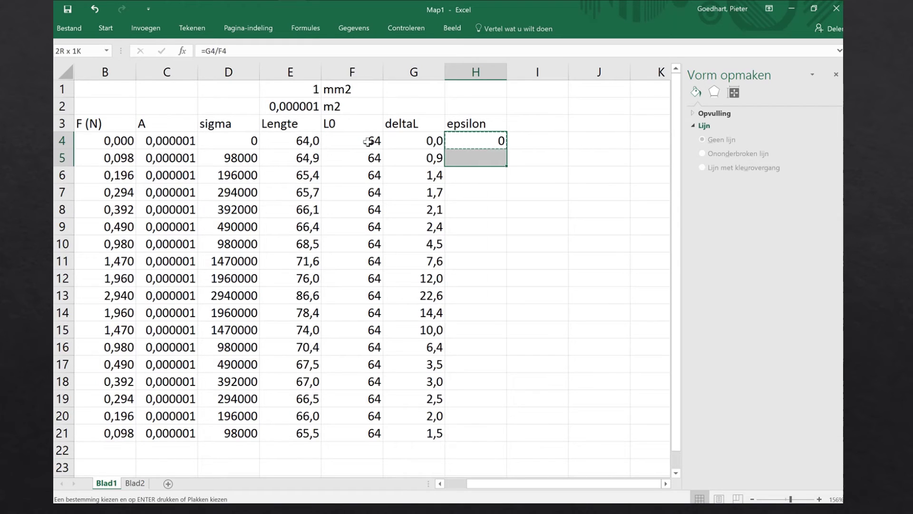
key(shift+Down)
key(shift+Down)
key(shift+Down)
key(shift+Down)
key(shift+Down)
key(shift+Down)
key(Return)
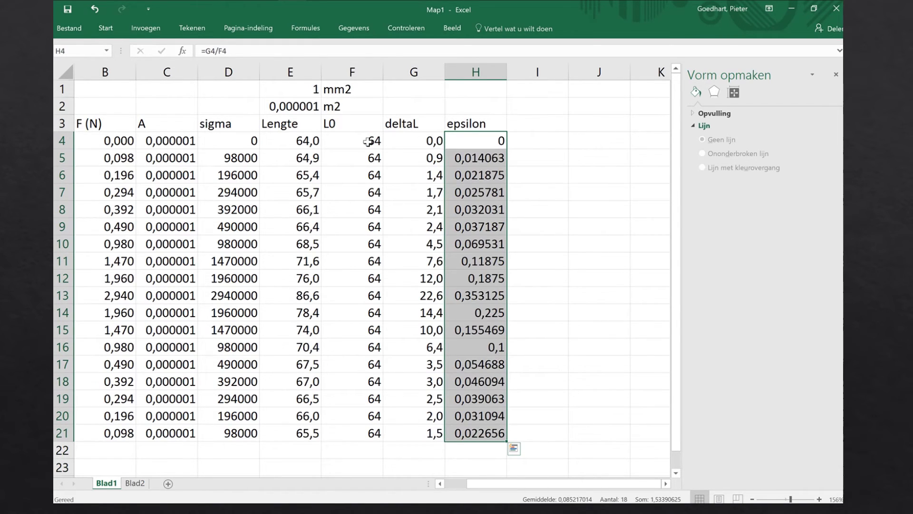
Step: Add the heading 'E' in cell I3
key(Right)
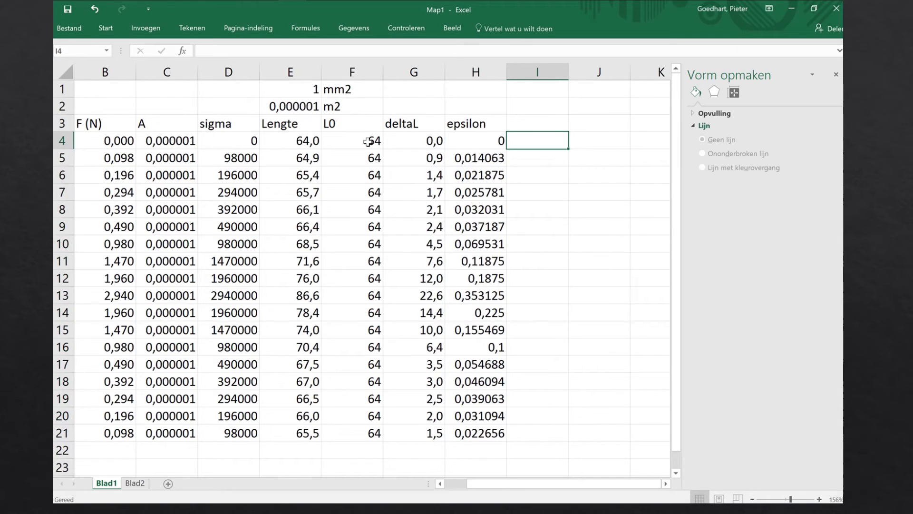
key(Up)
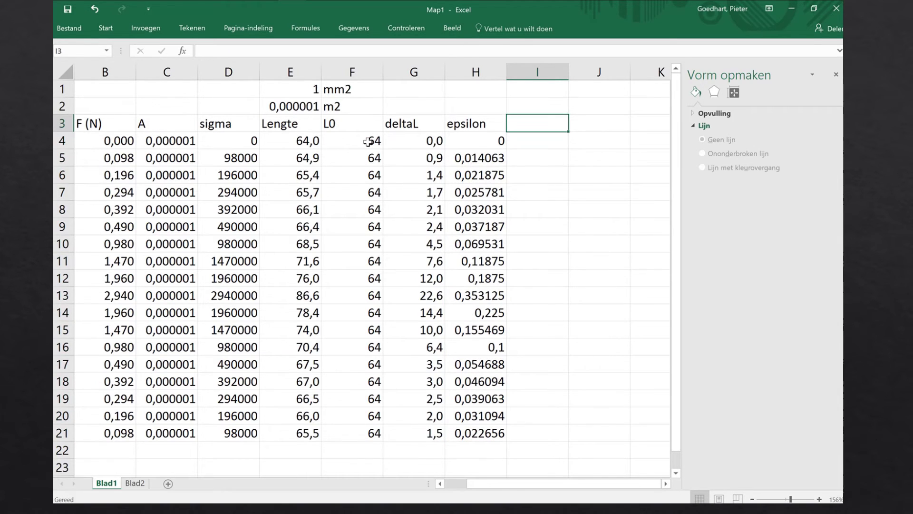
text(E)
key(Return)
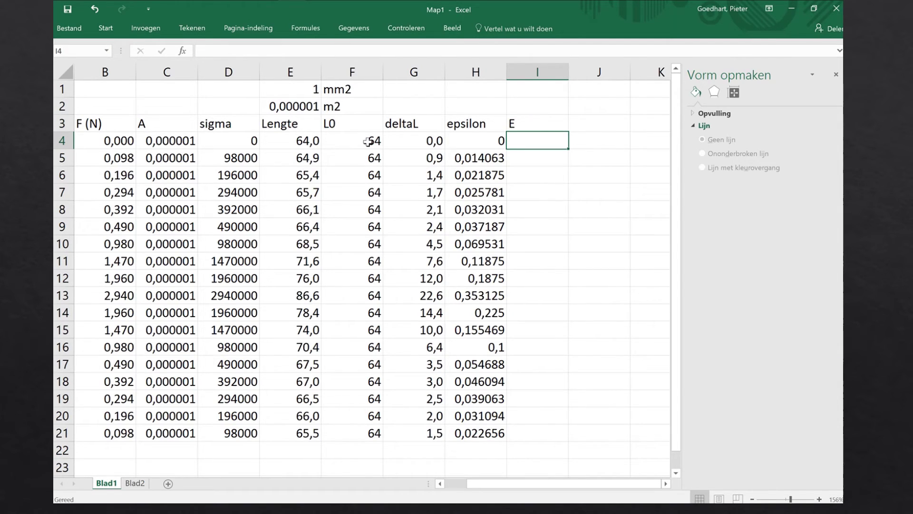
Step: Enter the formula =D4/H4 in I4
text(=)
click(238, 141)
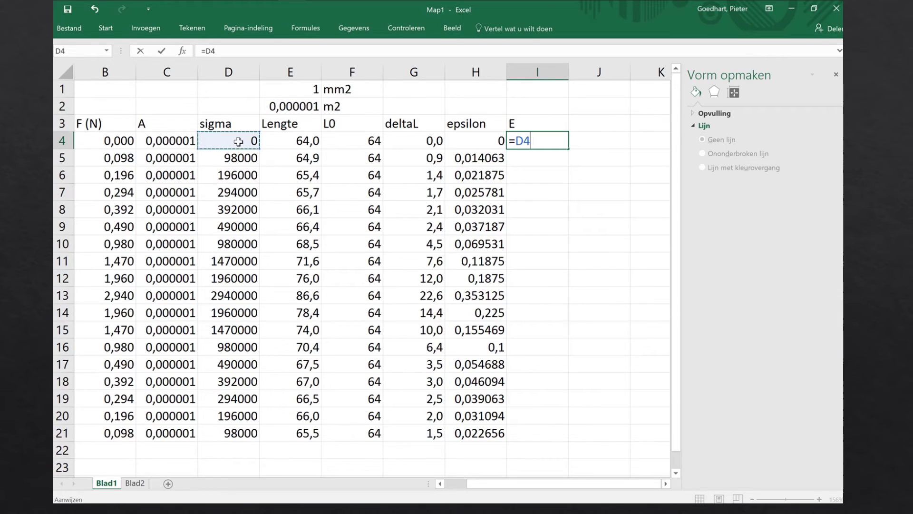
text(/)
click(484, 141)
key(Return)
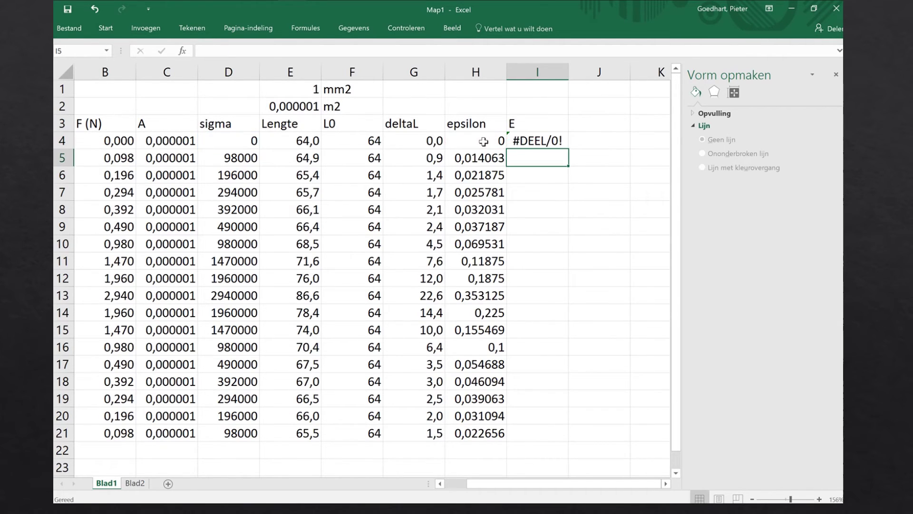
Step: Copy the E formula down through I21 and clear the #DEEL/0! error from I4
key(Up)
key(ctrl+c)
key(shift+Down)
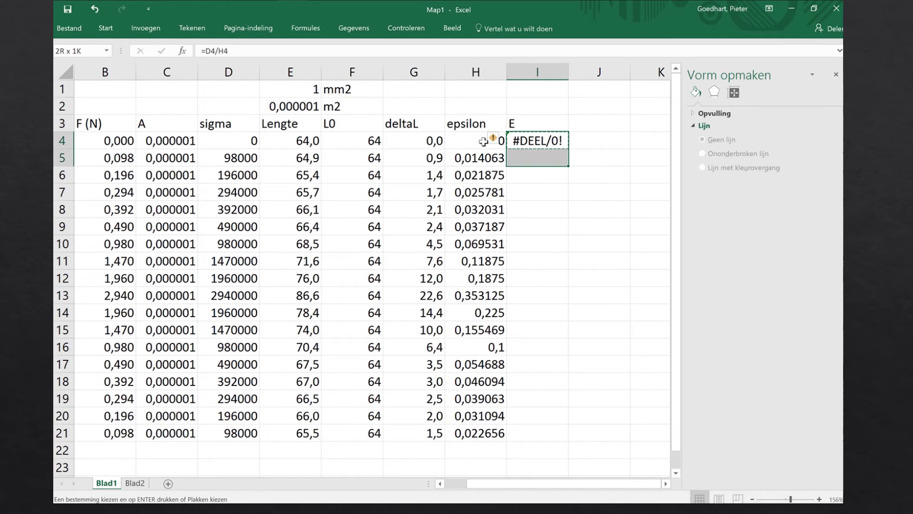
key(shift+Down)
key(shift+Down)
key(shift+Down)
key(shift+Down)
key(shift+Down)
key(shift+Down)
key(shift+Up)
key(shift+Up)
key(shift+Up)
key(shift+Up)
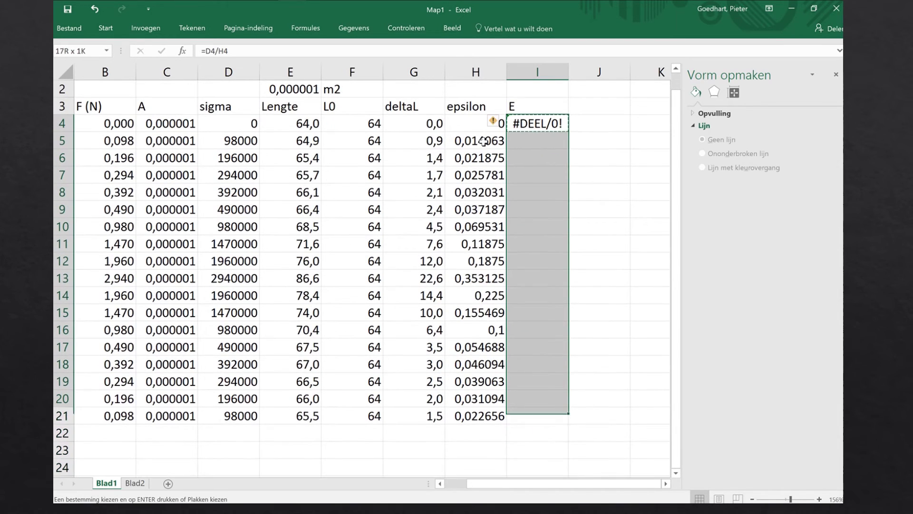
key(shift+Down)
key(Return)
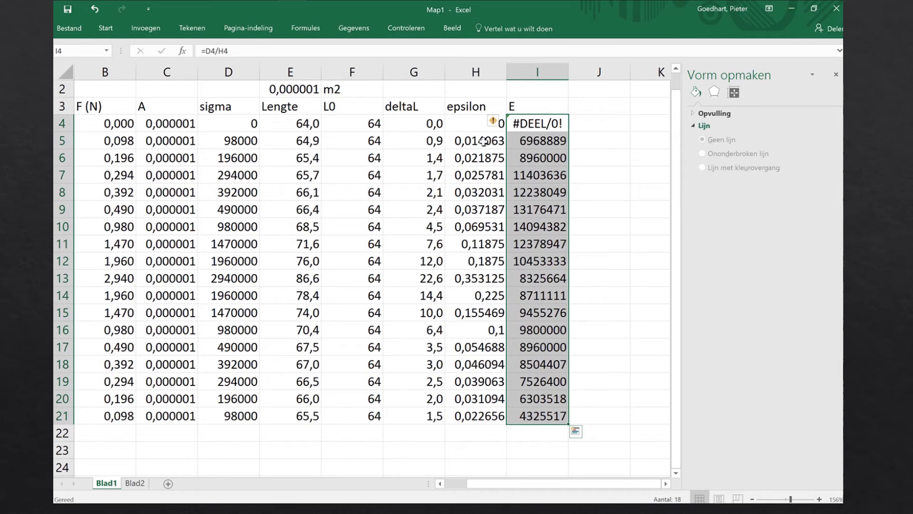
click(521, 126)
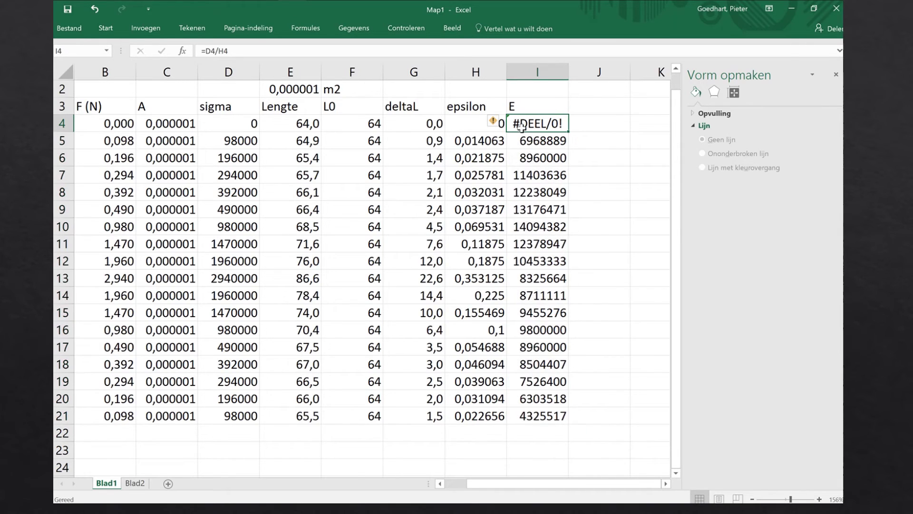
key(Delete)
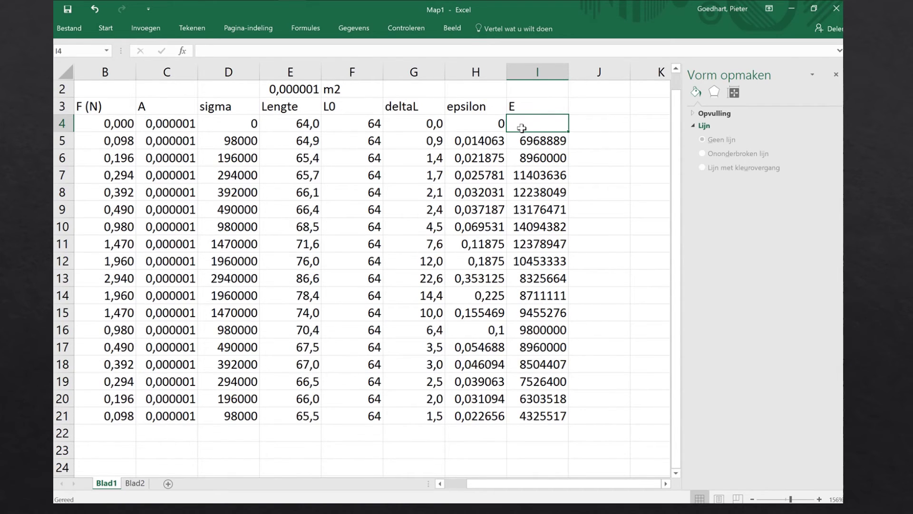
Step: Review Verwerking steps a–e in the Word document, then minimize Word back to Excel
key(alt+Tab)
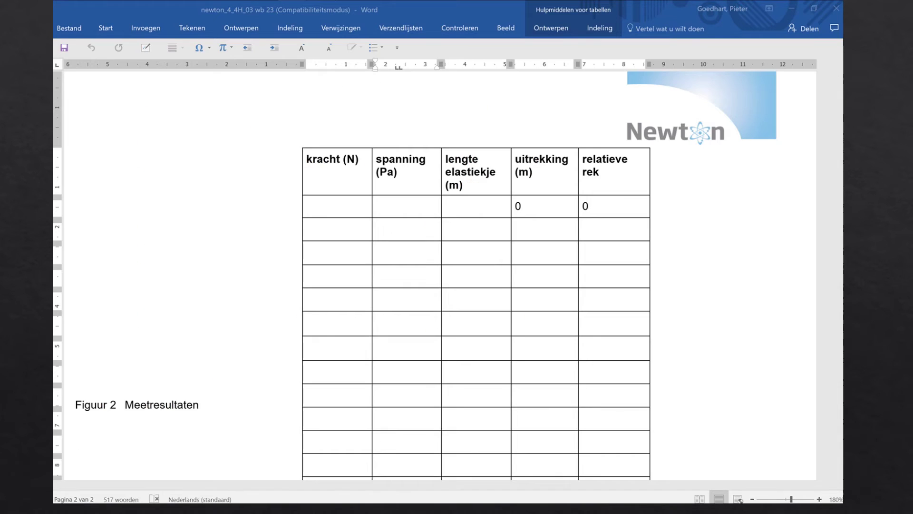
scroll(536, 218, down, 3)
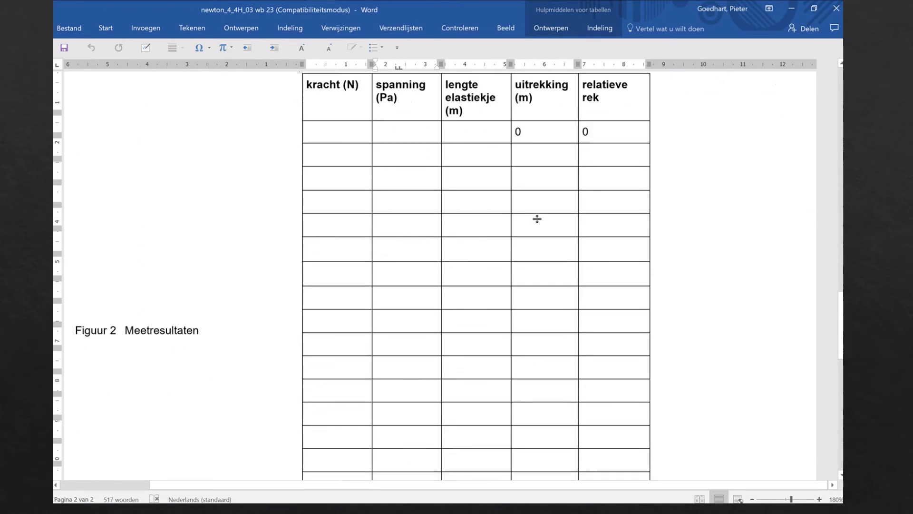
scroll(537, 218, down, 3)
scroll(537, 219, down, 1)
scroll(538, 219, down, 3)
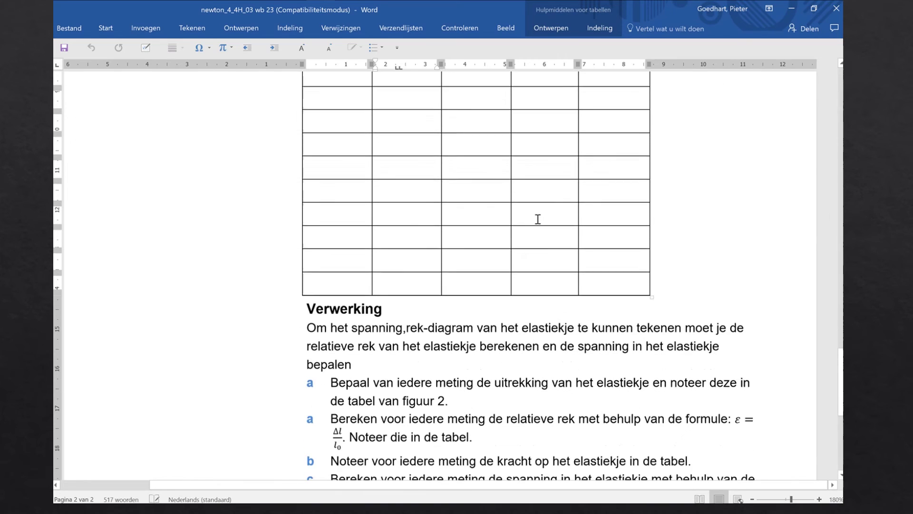
scroll(538, 218, down, 2)
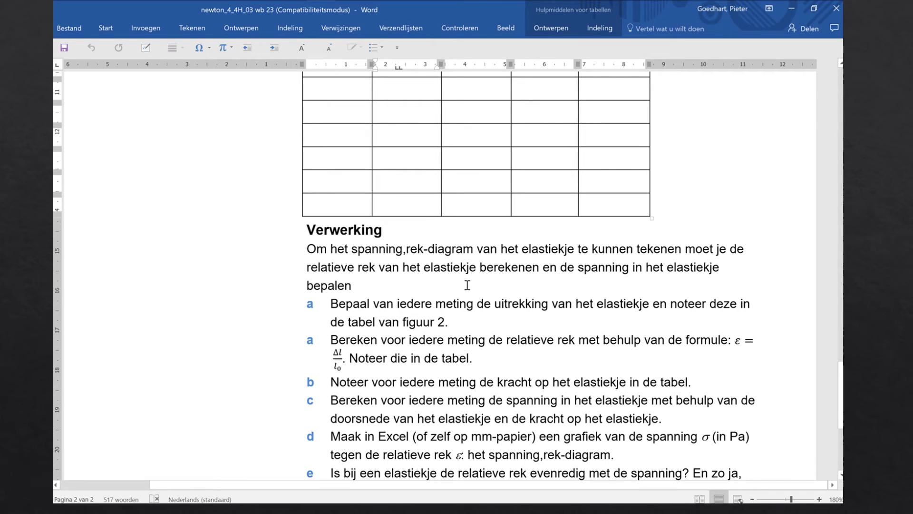
scroll(474, 293, down, 1)
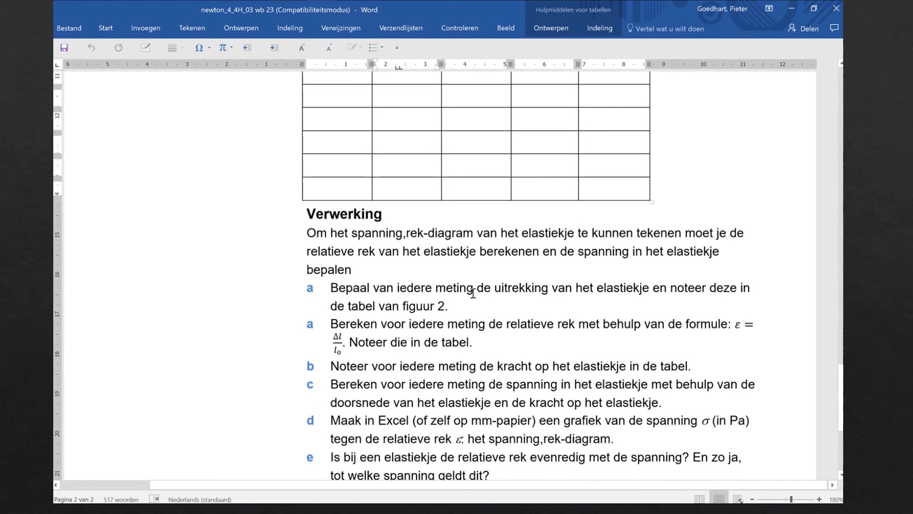
click(791, 8)
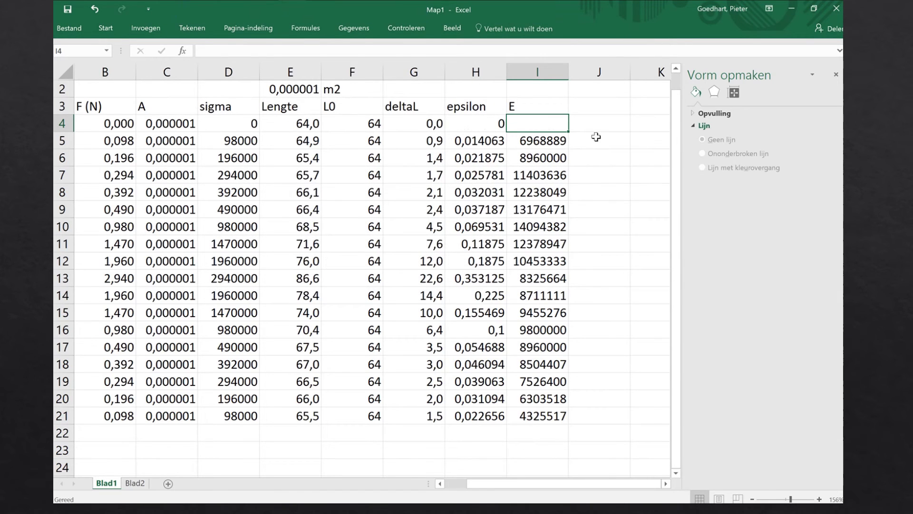
Step: Select sigma D4:D21 together with epsilon H4:H21
click(610, 121)
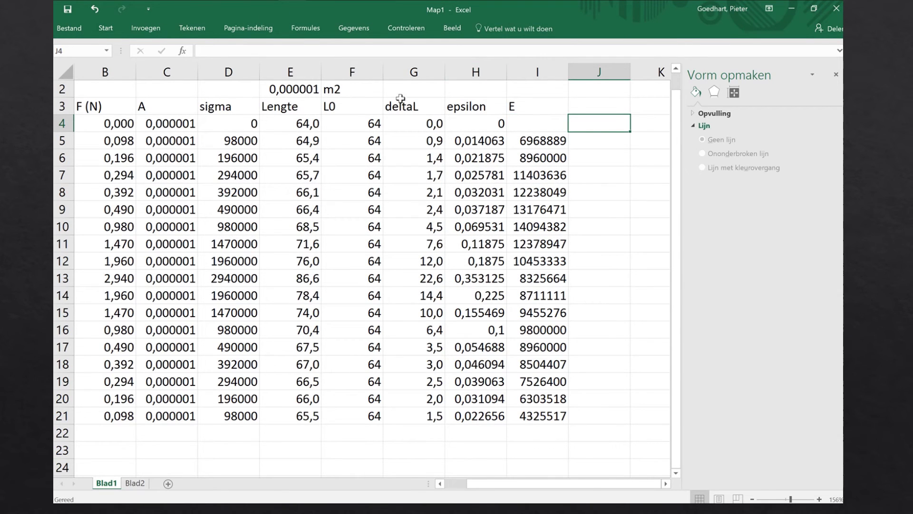
click(227, 125)
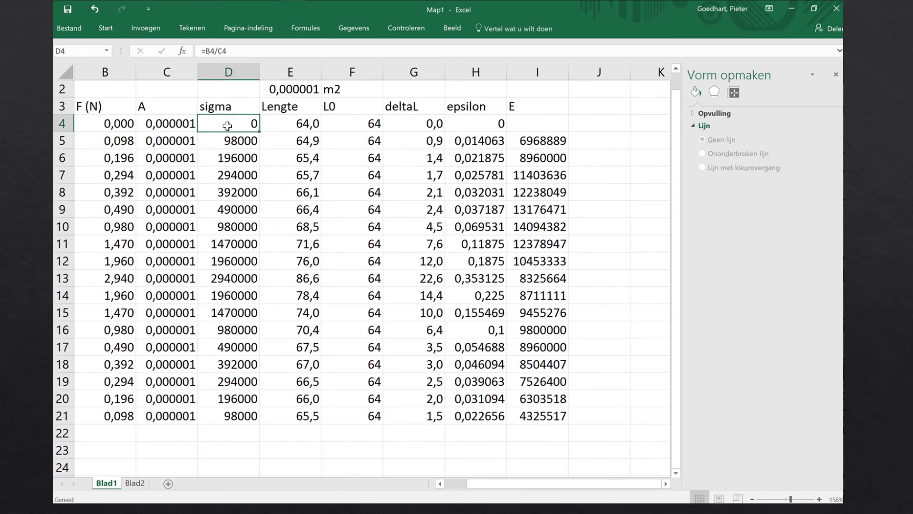
key(shift+Down)
key(shift+Down)
key(shift+Down)
key(shift+Down)
key(shift+Down)
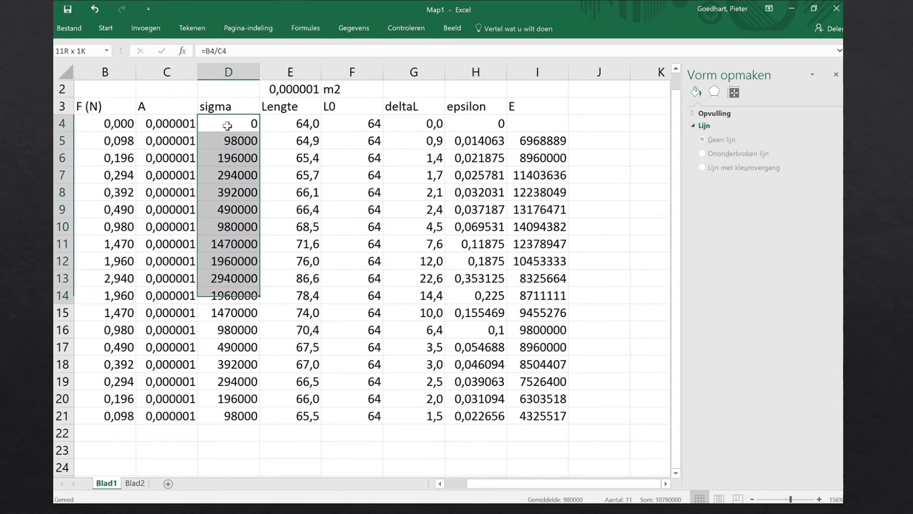
key(shift+Down)
key(shift+Down)
key(shift+Down)
key(shift+Down)
key(shift+Down)
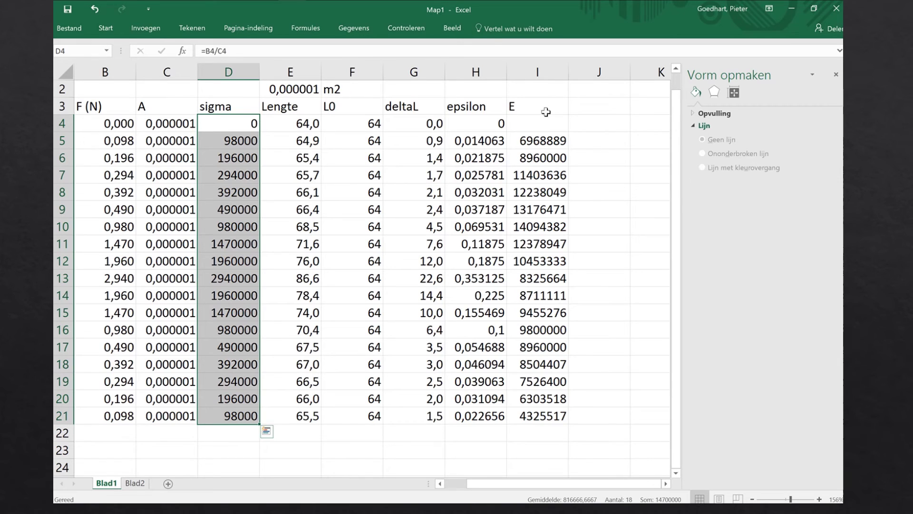
ctrl+click(474, 124)
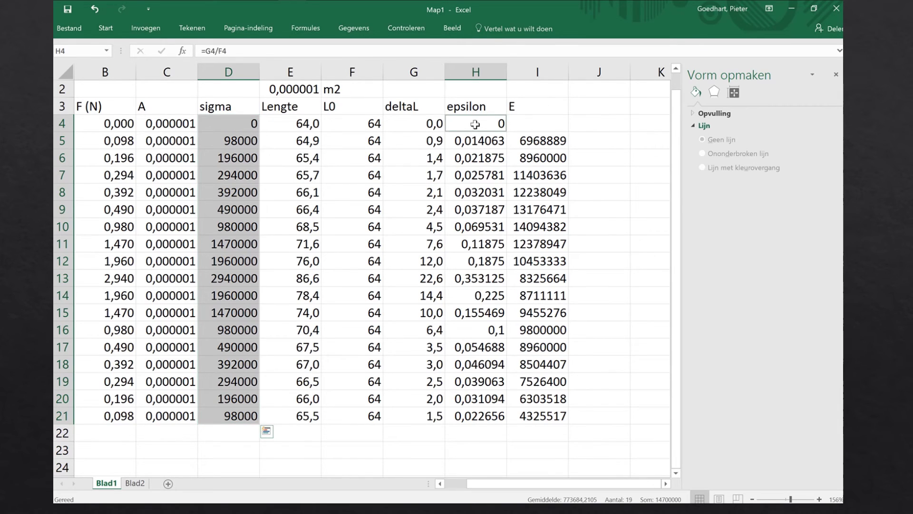
drag(475, 124, 475, 313)
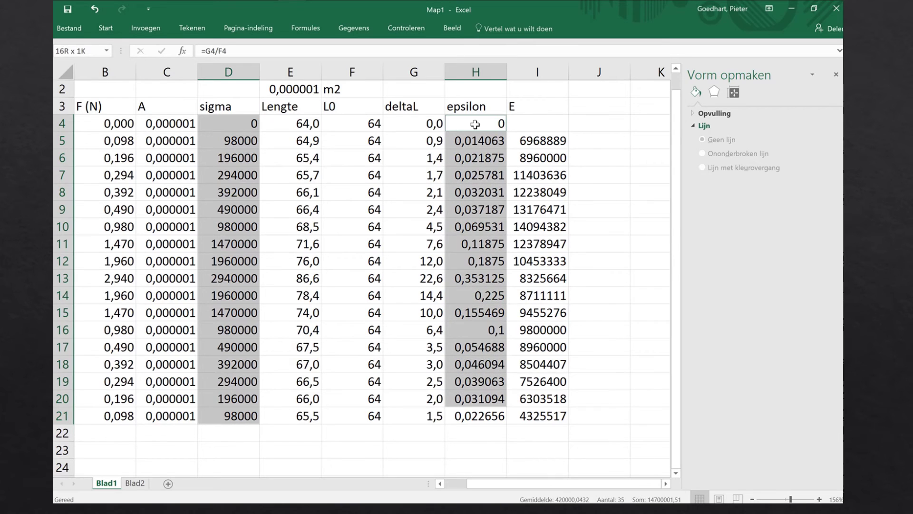
drag(475, 313, 475, 415)
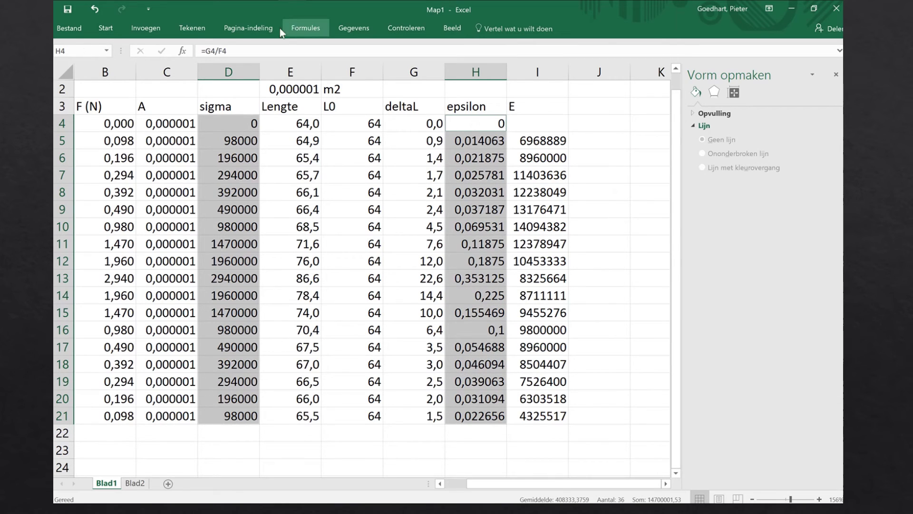
Step: Insert a plain Spreiding scatter chart and move it right of the data
click(142, 33)
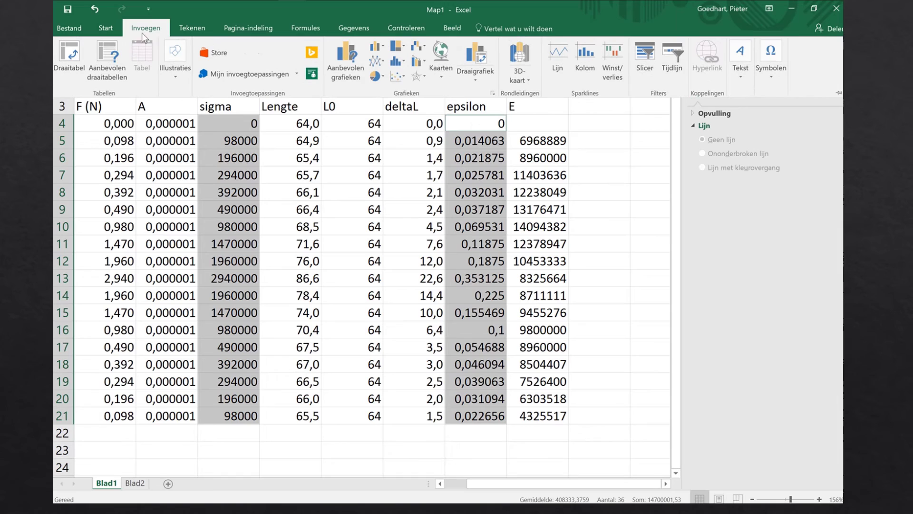
click(399, 76)
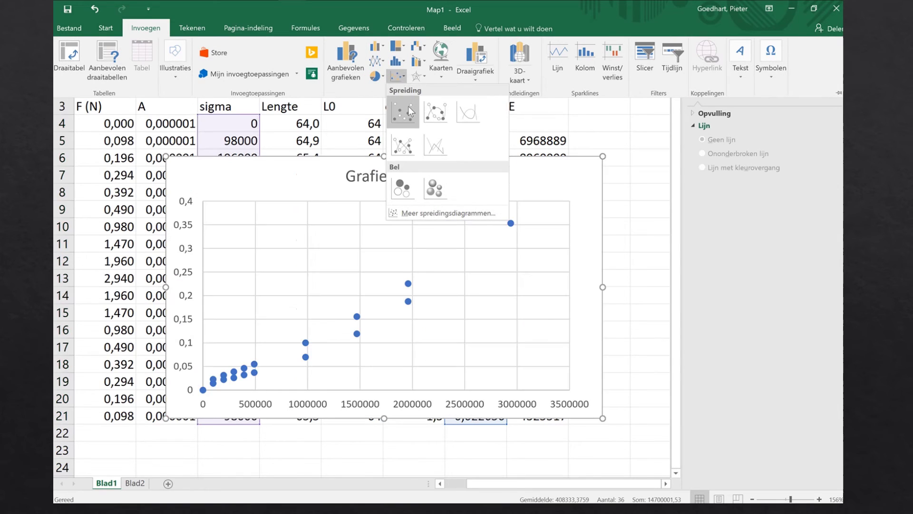
click(406, 110)
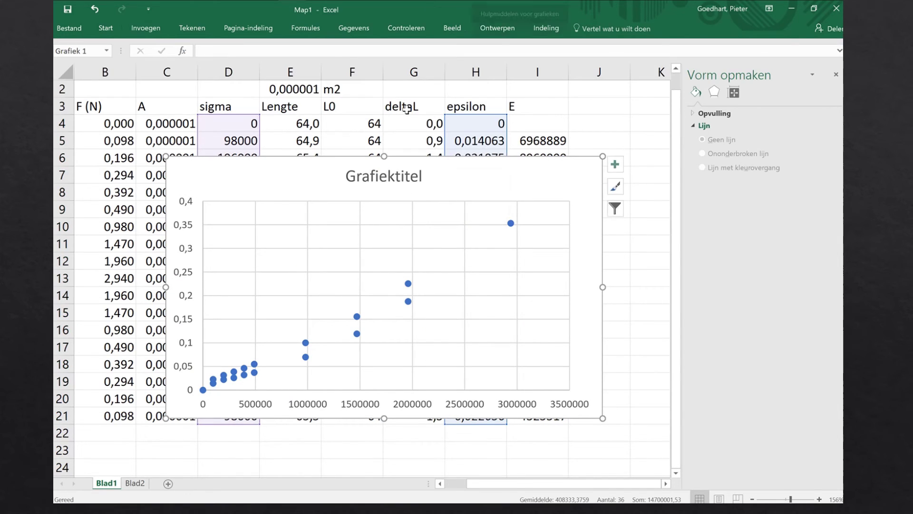
drag(460, 173, 578, 172)
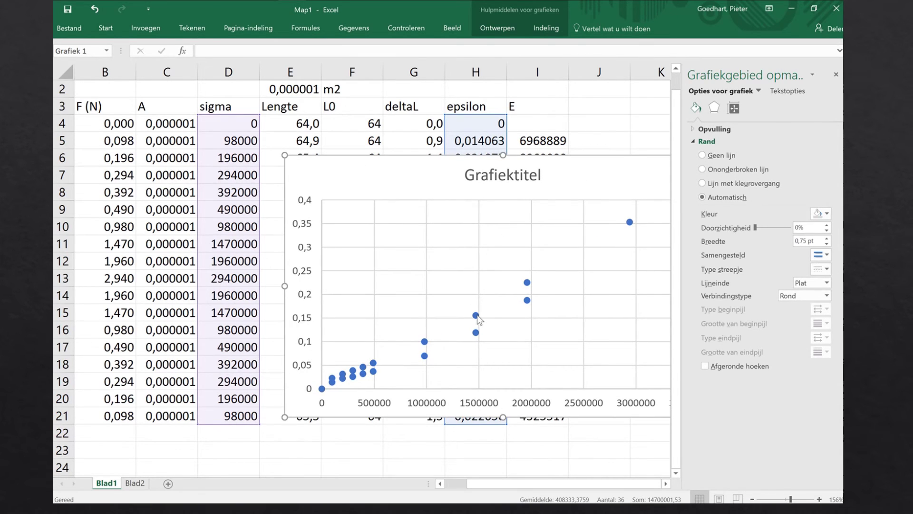
mouse_move(475, 316)
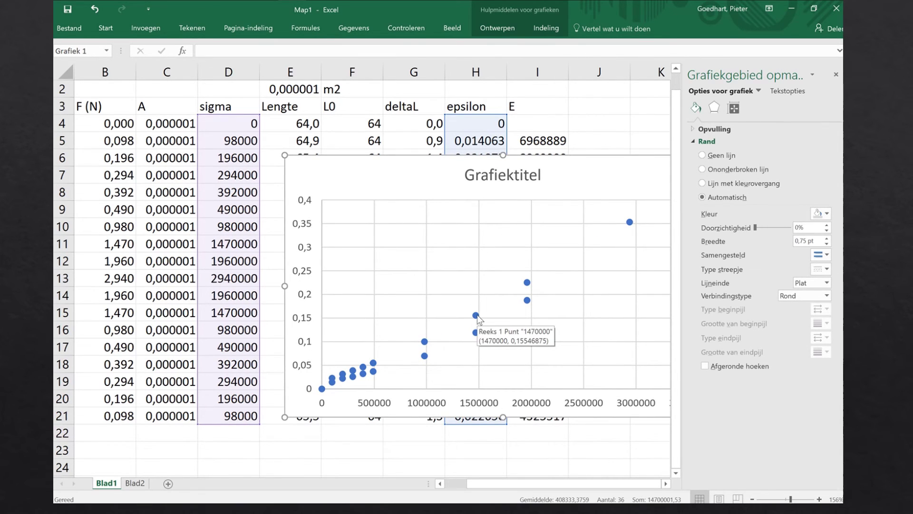
right_click(476, 316)
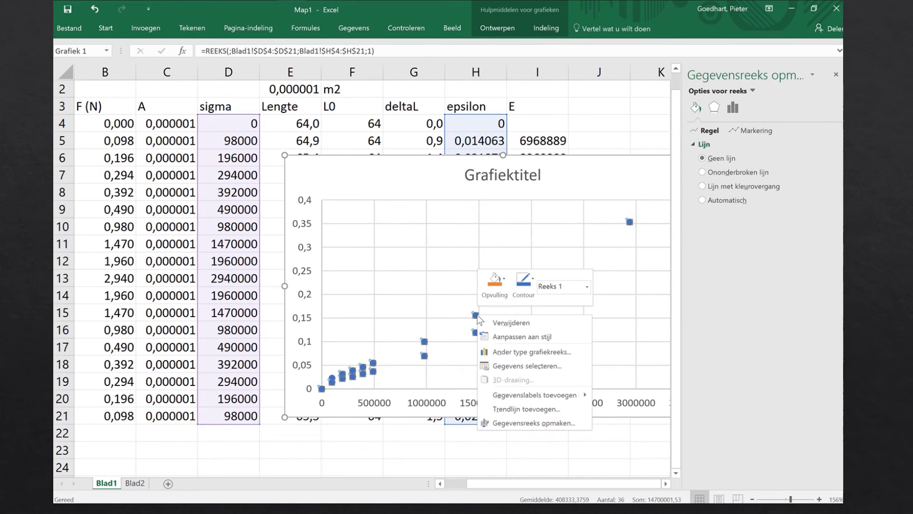
click(164, 302)
click(104, 273)
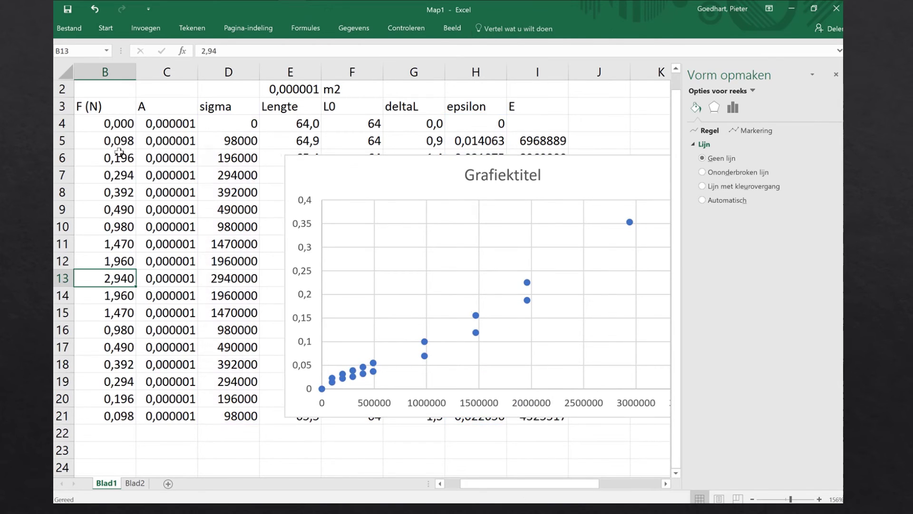
click(119, 124)
key(Down)
key(Down)
key(Down)
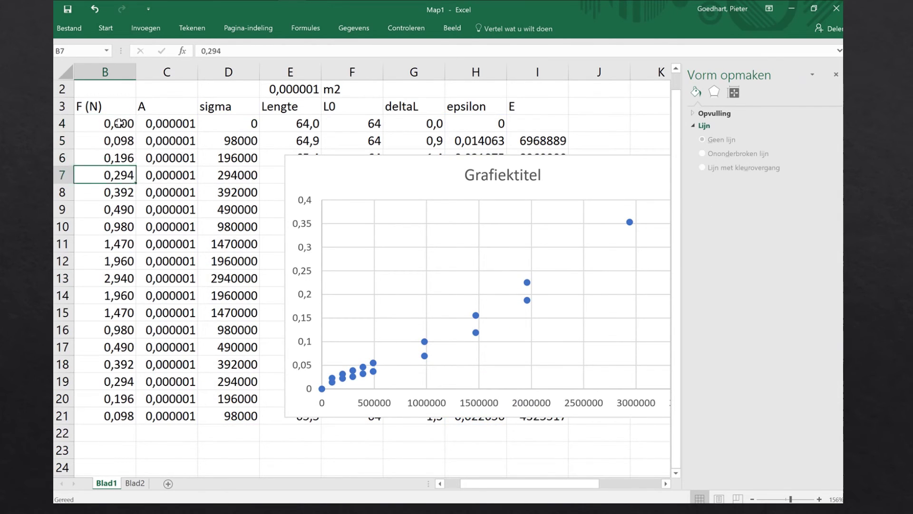
key(Down)
key(Down)
key(Down)
key(Down)
key(Down)
key(Down)
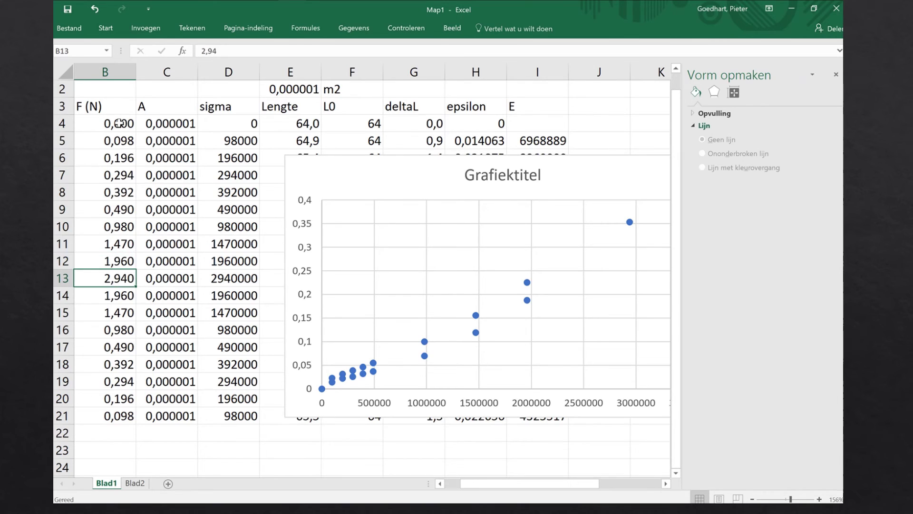
key(Down)
key(Down)
key(Down)
key(Down)
key(Down)
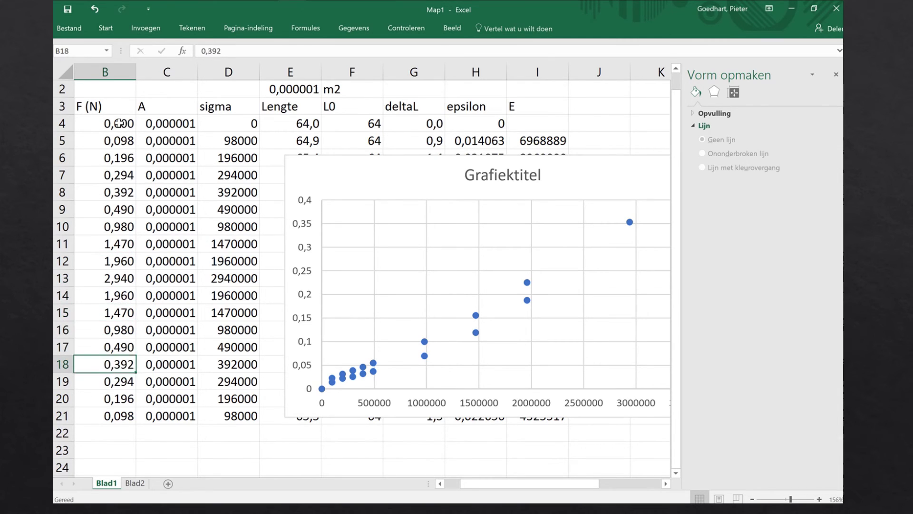
key(Down)
key(Down)
key(Down)
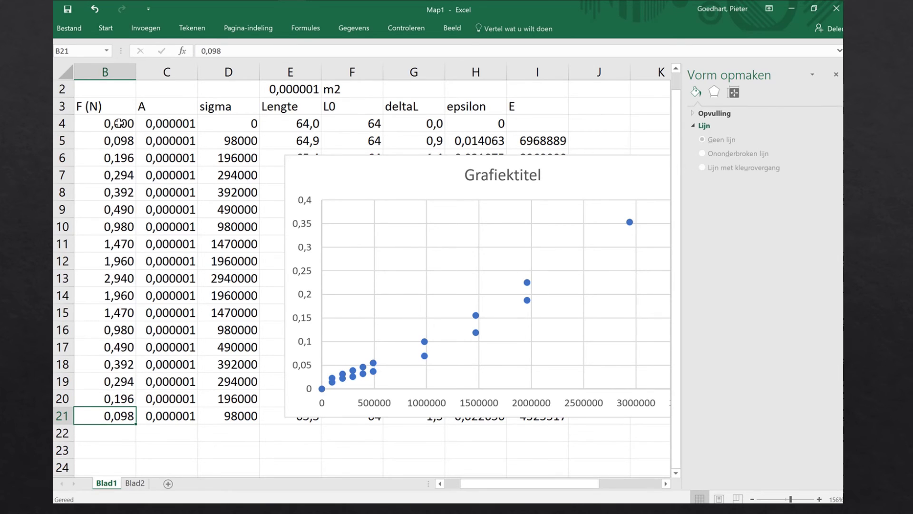
click(476, 315)
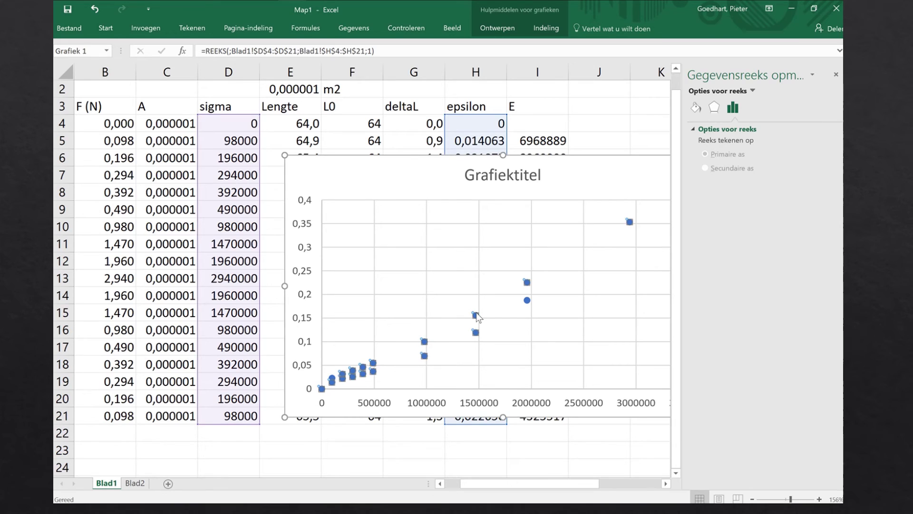
Step: Edit Reeks1 via Gegevens selecteren and set its X values to D4:D13
right_click(478, 316)
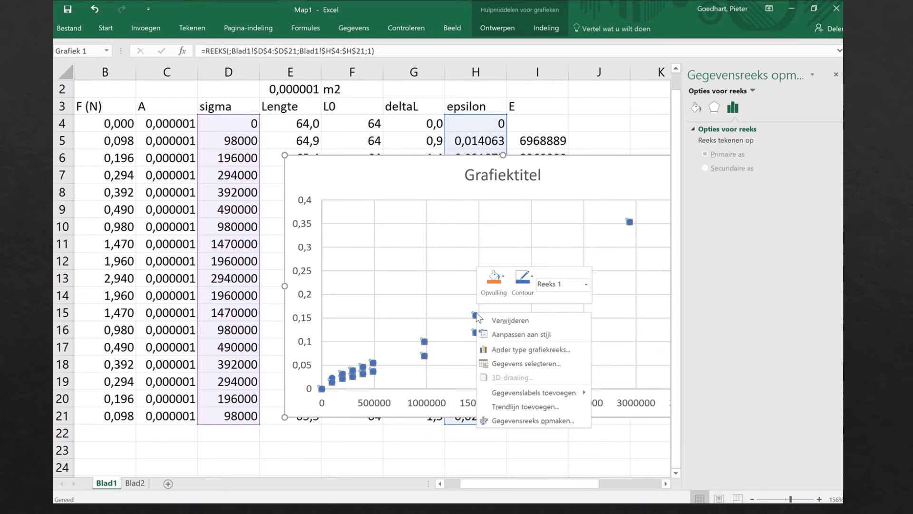
click(523, 364)
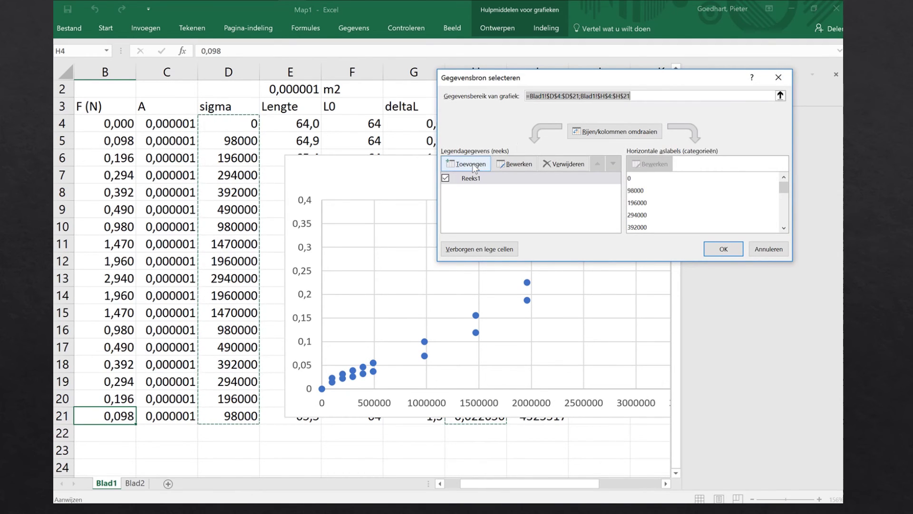
click(474, 179)
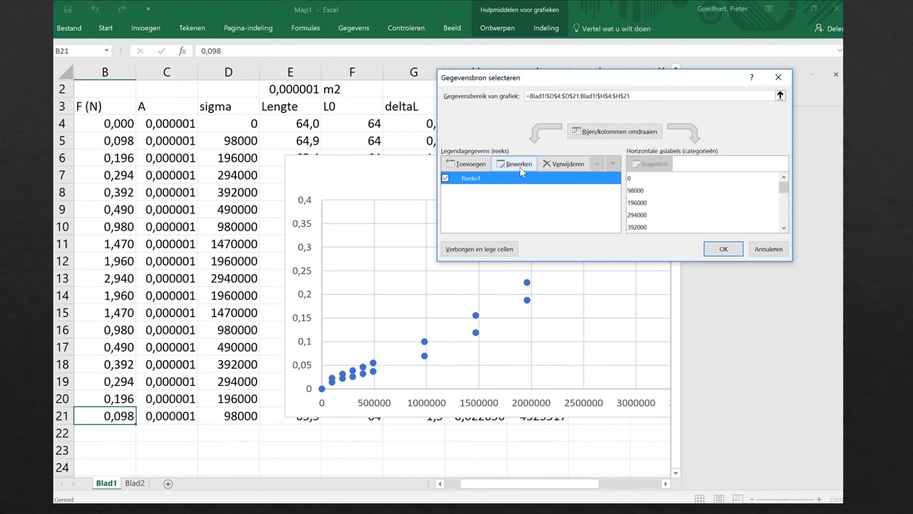
click(519, 164)
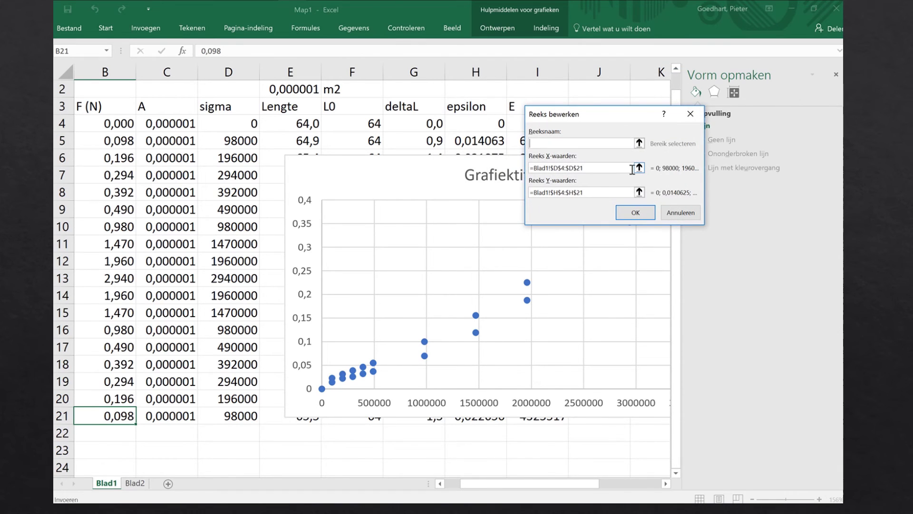
click(639, 168)
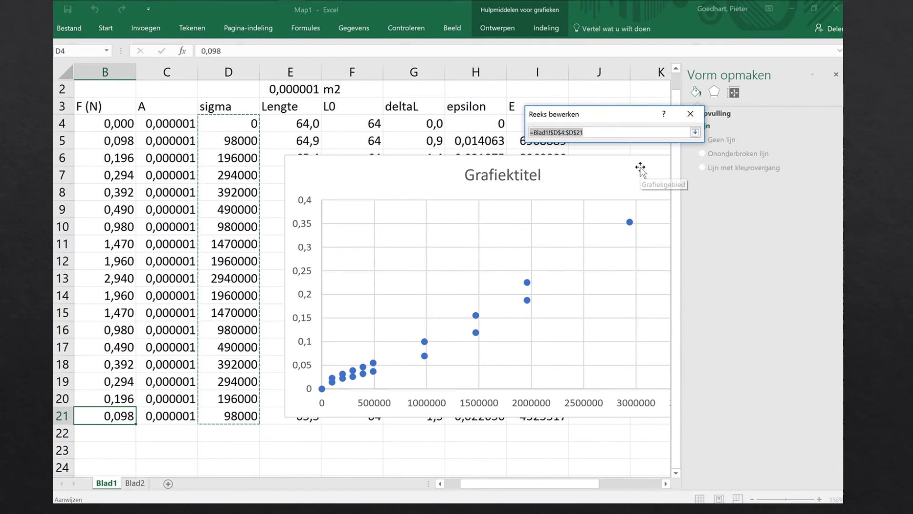
click(237, 119)
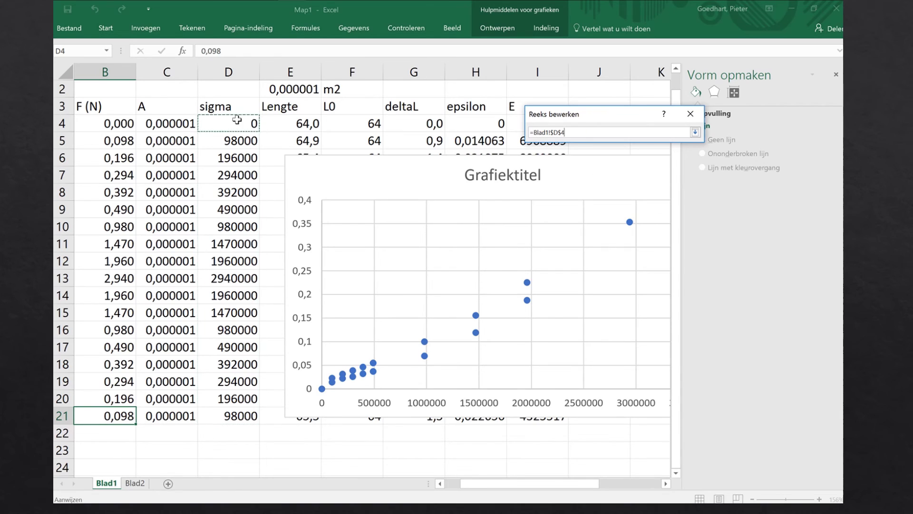
drag(237, 120, 240, 276)
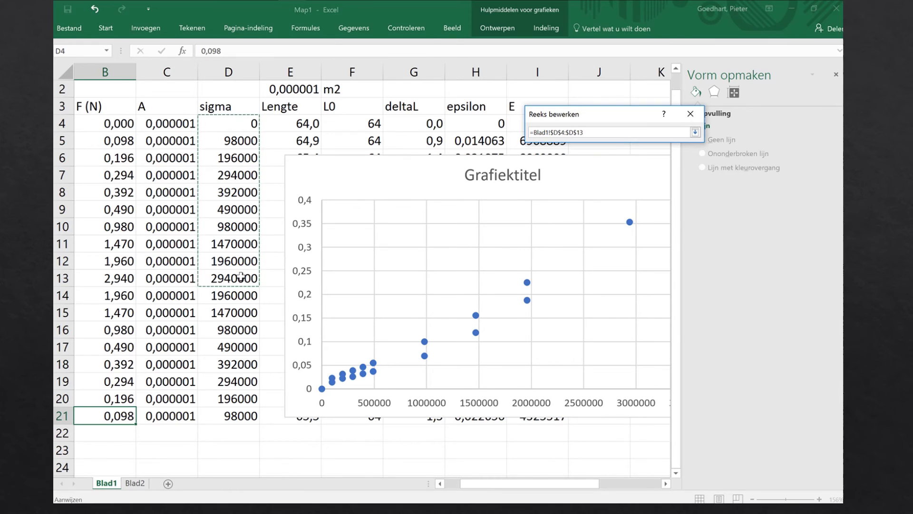
click(694, 132)
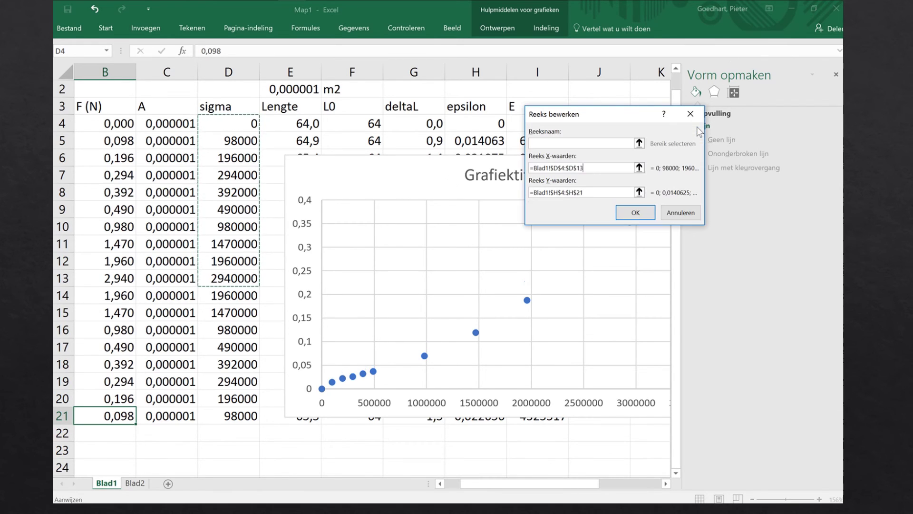
Step: Set the Reeks1 Y values to H4:H13 and confirm the loading series
click(639, 192)
click(494, 129)
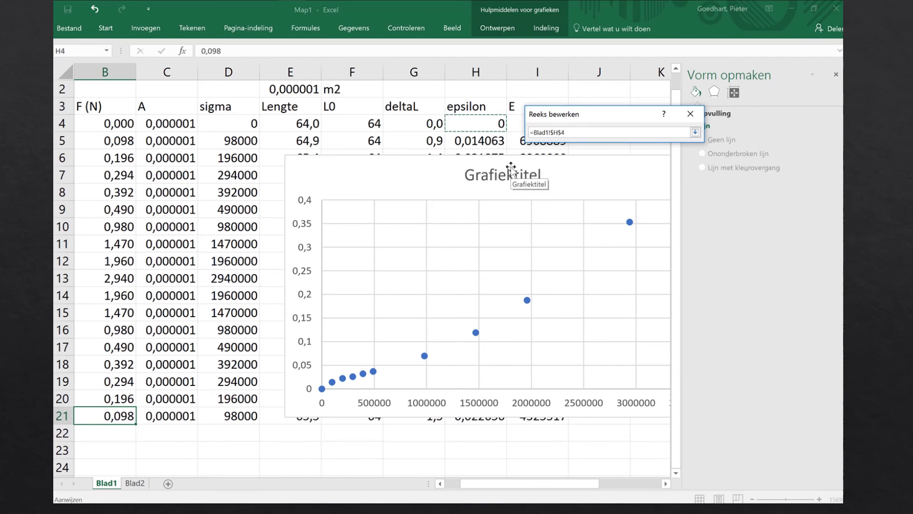
key(shift+Down)
key(shift+Down)
key(shift+Down)
key(shift+Down)
key(shift+Down)
key(shift+Down)
key(shift+Down)
key(shift+Down)
key(shift+Down)
key(Return)
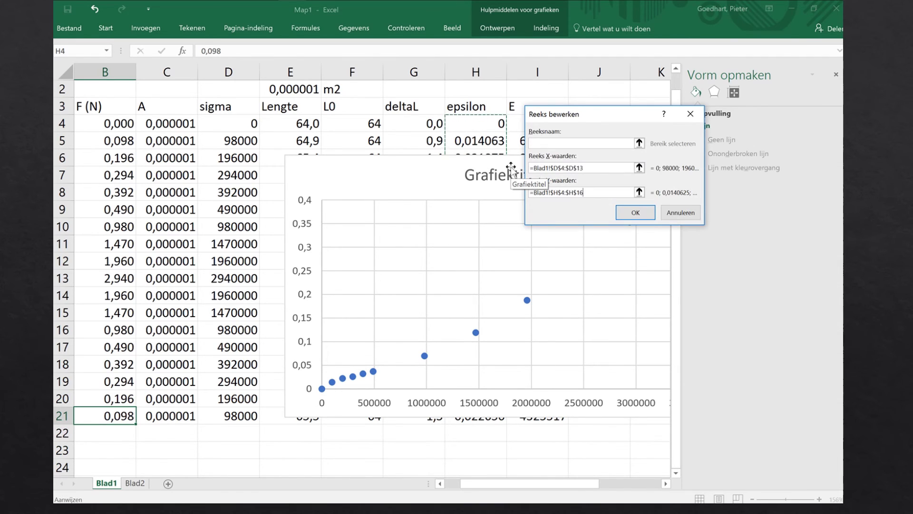
click(592, 170)
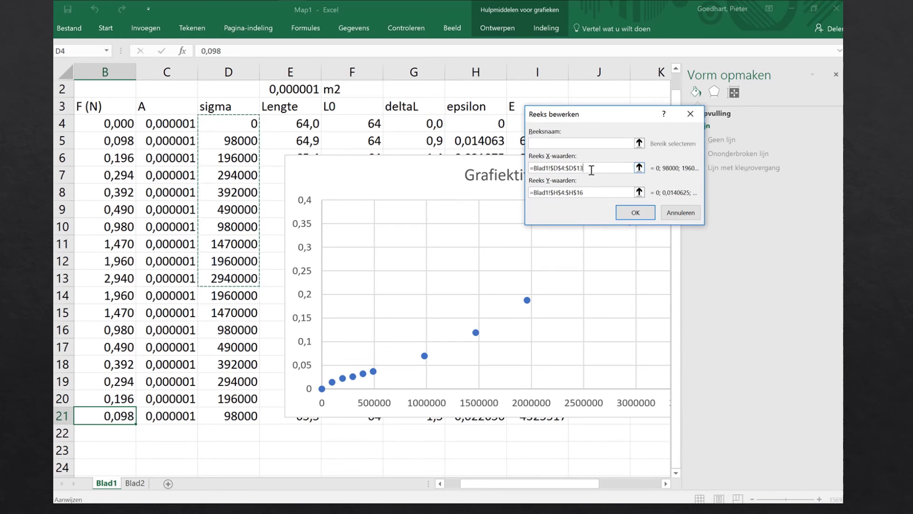
click(590, 191)
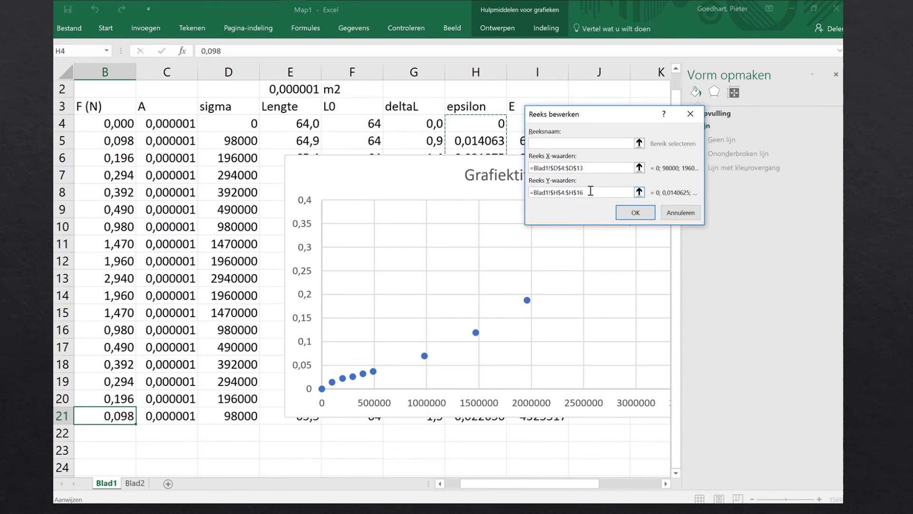
key(BackSpace)
key(Return)
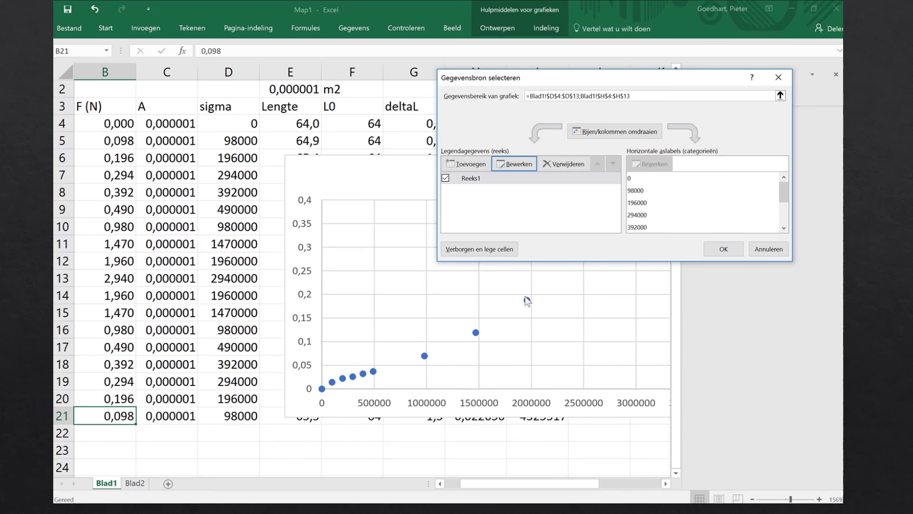
Step: Add a second series and select D13:D21 as its X values
click(473, 167)
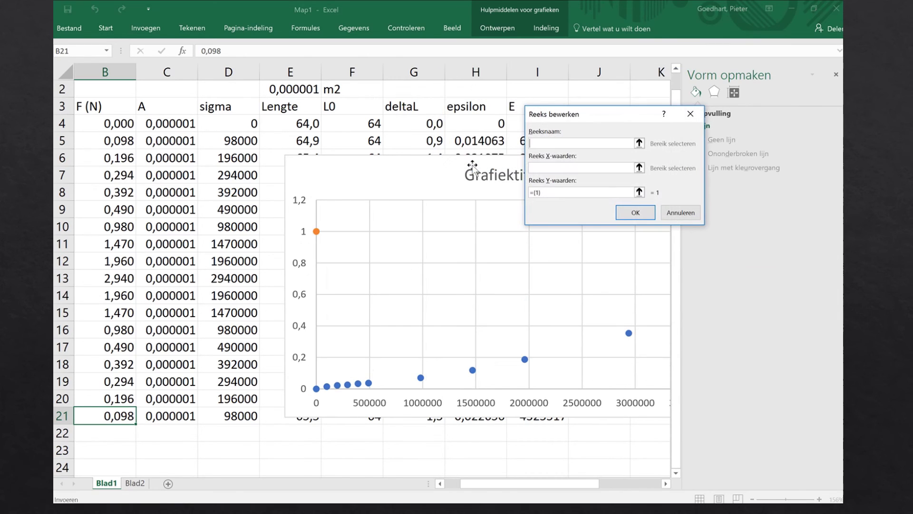
click(639, 168)
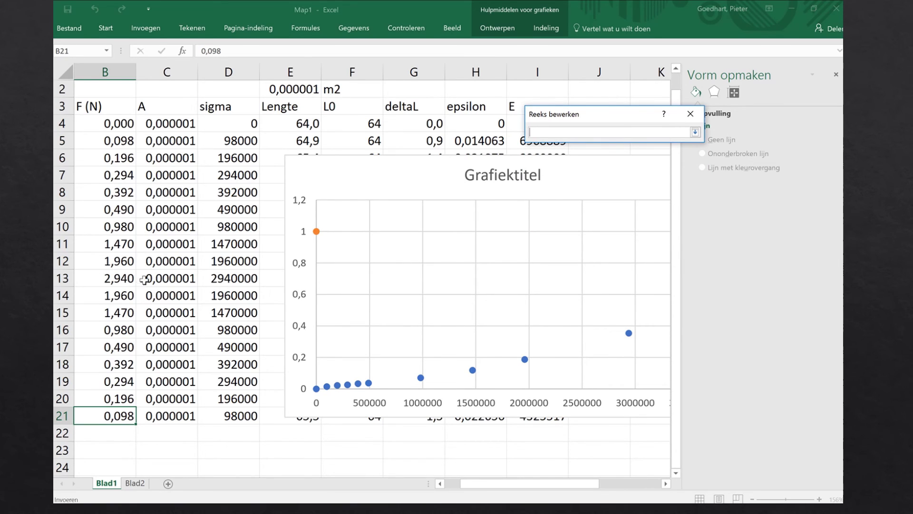
click(232, 279)
key(shift+Down)
key(shift+Down)
key(shift+Down)
key(shift+Down)
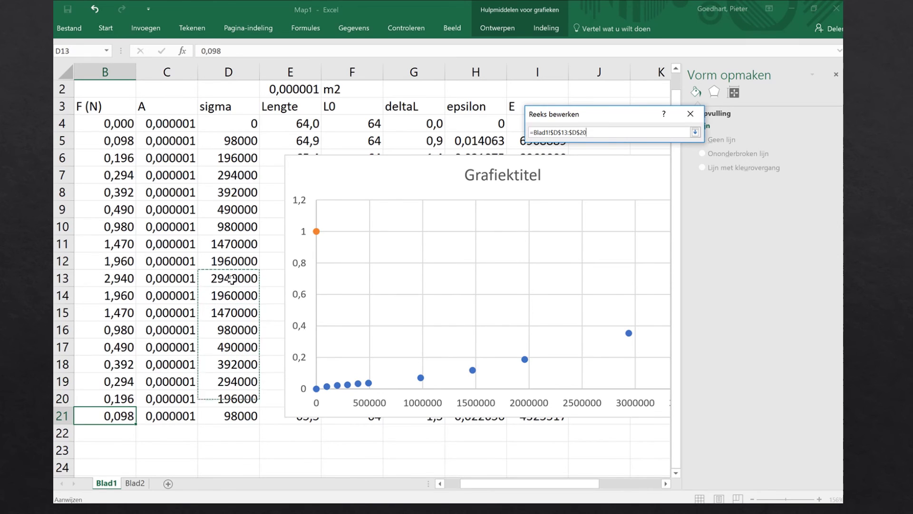
key(shift+Down)
key(shift+Down)
key(Return)
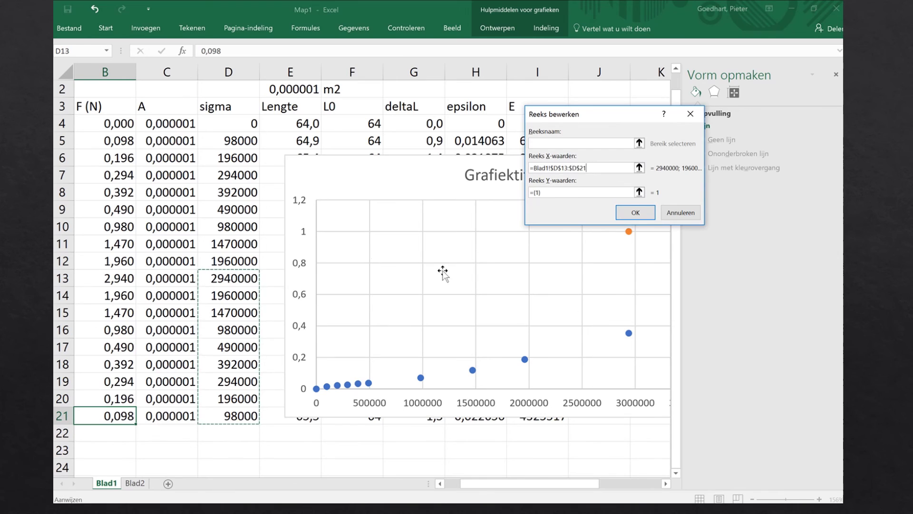
Step: Reselect the column D sigma cells and correct the X values reference text
key(shift+Left)
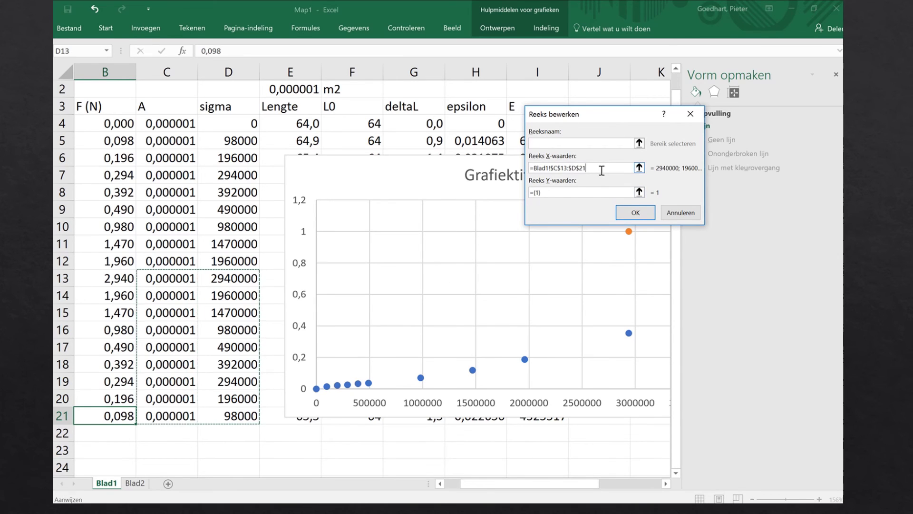
key(shift+Left)
key(shift+Left)
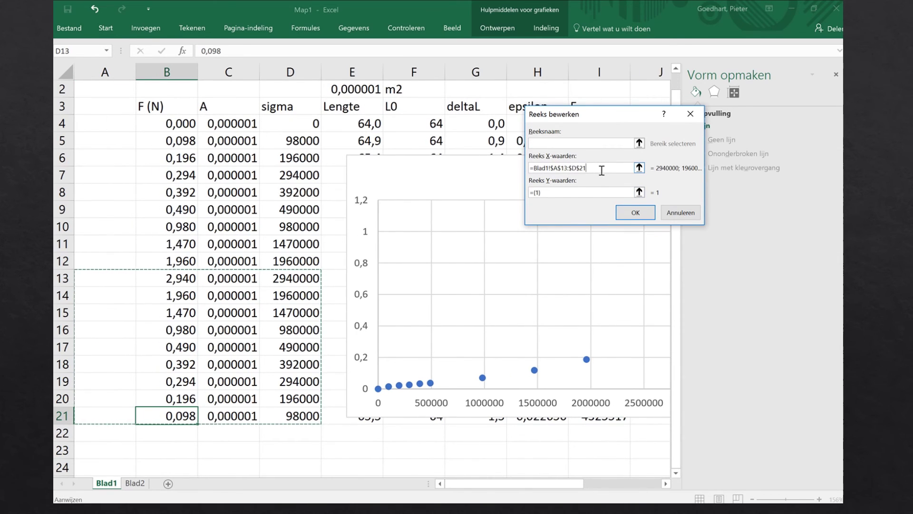
key(shift+Right)
key(shift+Right)
key(shift+Right)
key(shift+Right)
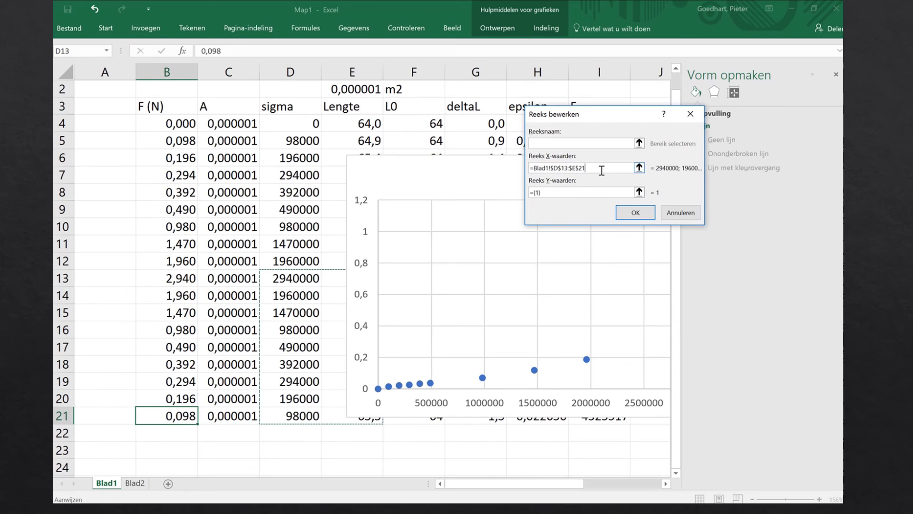
key(shift+Left)
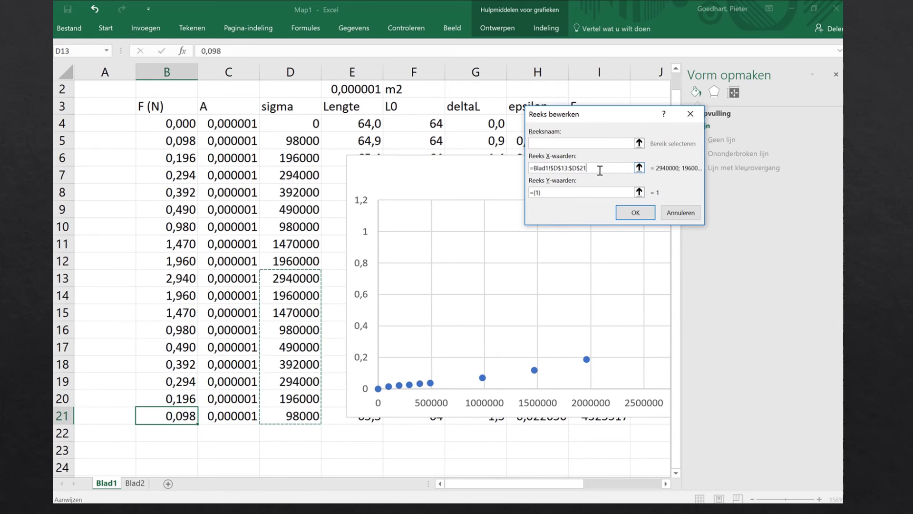
key(ctrl+a)
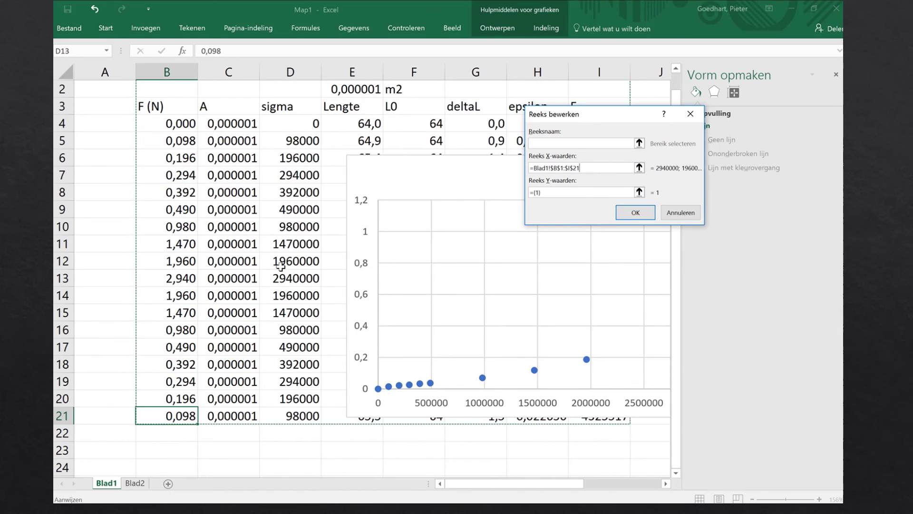
drag(285, 279, 318, 418)
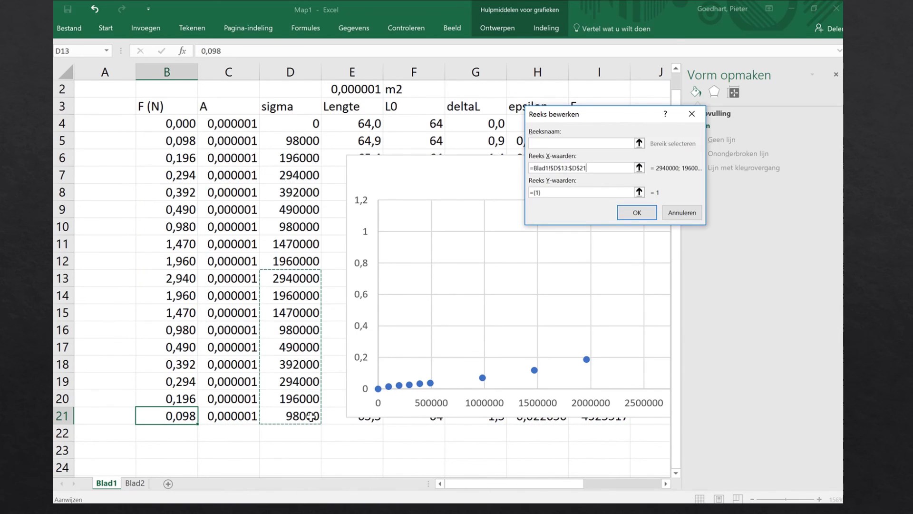
click(581, 167)
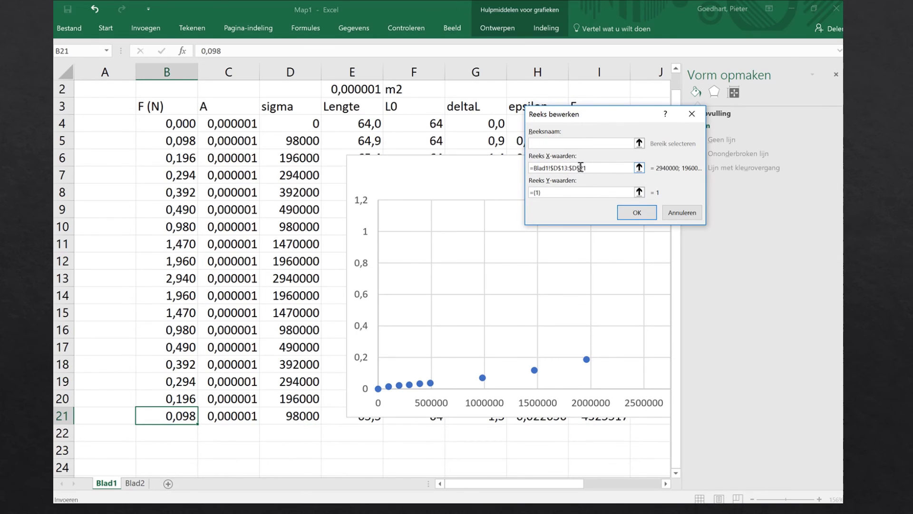
key(Right)
key(BackSpace)
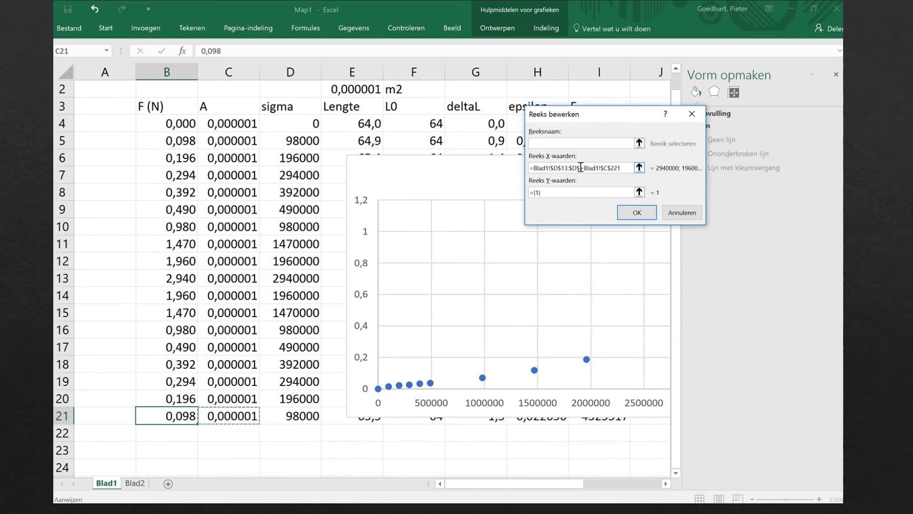
key(BackSpace)
key(BackSpace)
key(BackSpace)
key(BackSpace)
key(BackSpace)
key(BackSpace)
key(BackSpace)
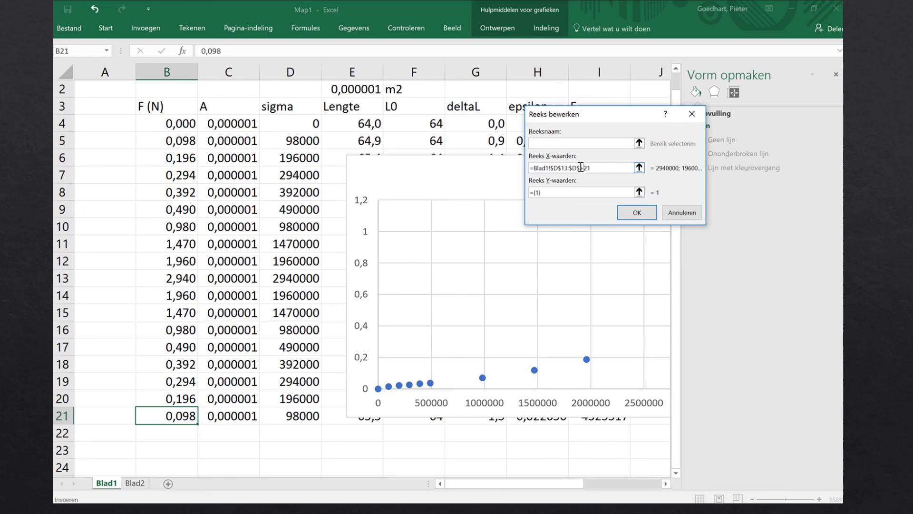
key(F2)
key(shift+Left)
key(shift+Left)
key(shift+Left)
key(shift+Left)
key(shift+Left)
key(shift+Left)
key(shift+Left)
key(shift+Left)
key(shift+Left)
key(shift+Left)
key(shift+Left)
key(shift+Left)
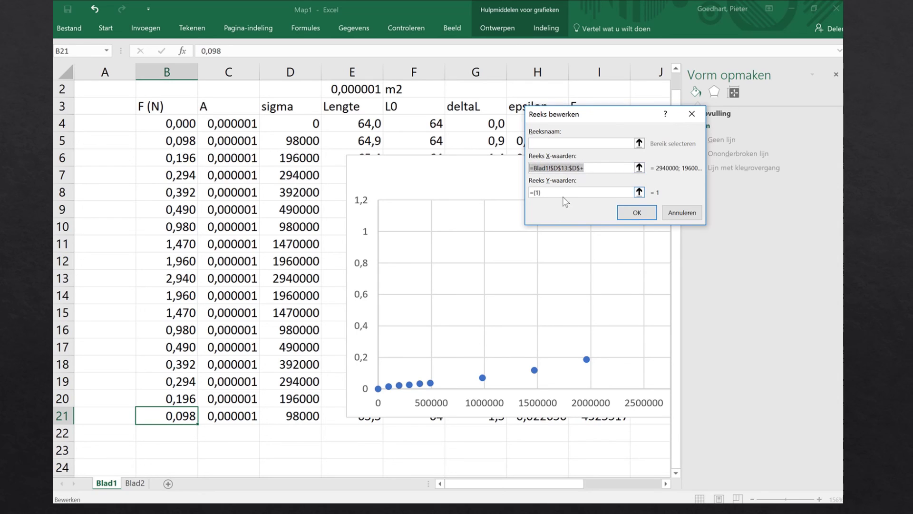
Step: Dismiss the formula errors and correct the series X values to $D$13:$D$21
click(537, 193)
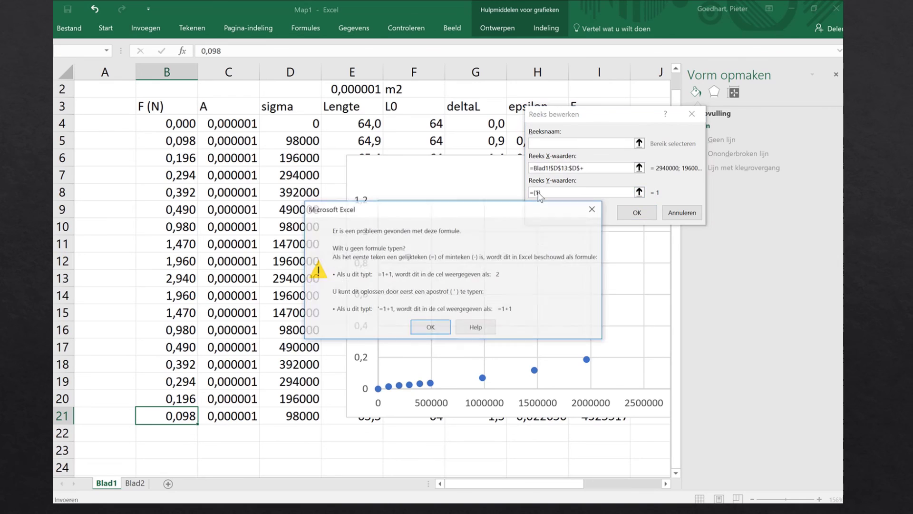
click(435, 327)
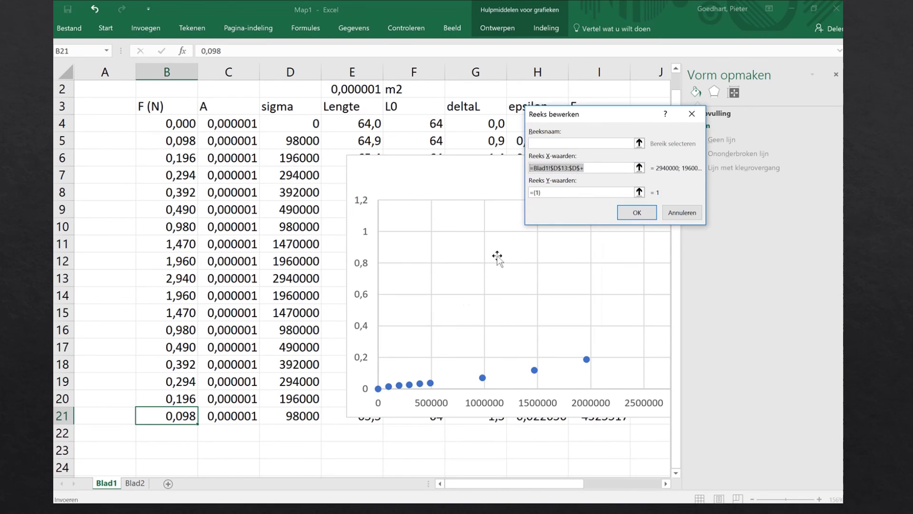
click(546, 192)
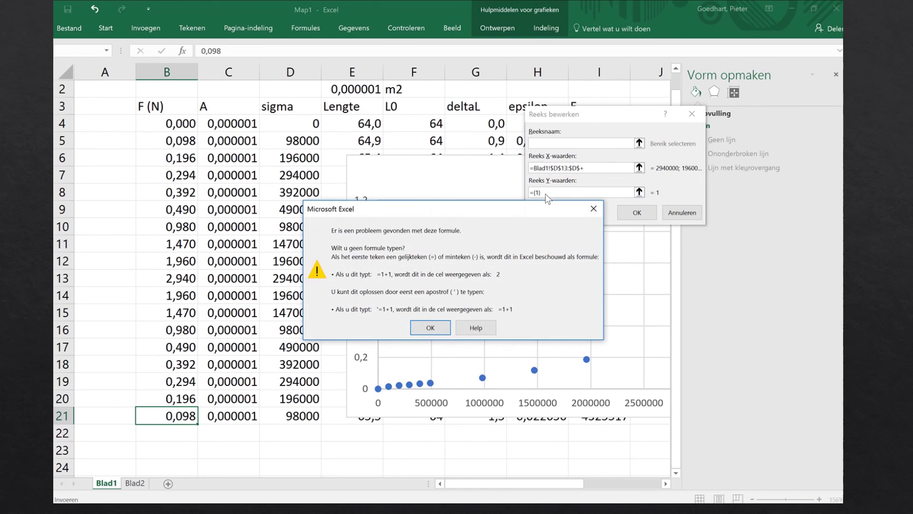
key(Return)
click(590, 168)
text(21)
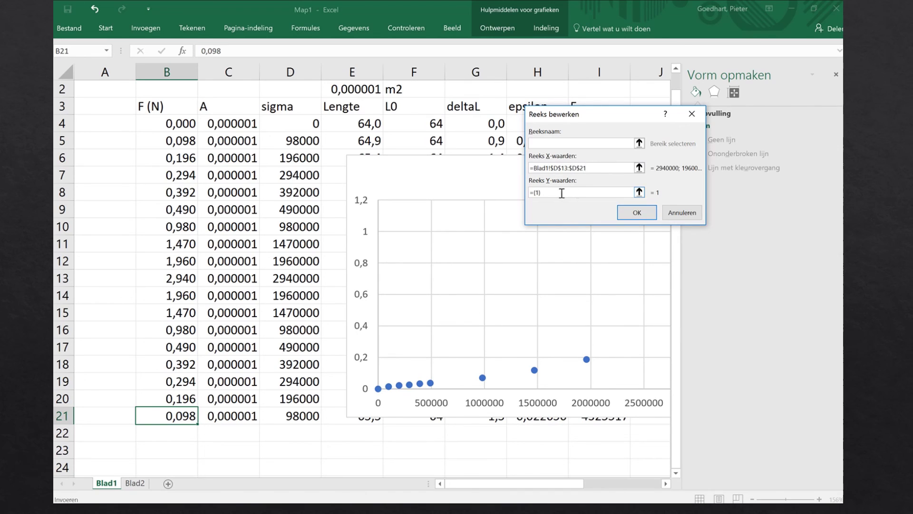
Step: Set the series Y values to $H$13:$H$21 and confirm the new unloading series
click(538, 192)
double_click(535, 193)
key(ctrl+v)
text(+)
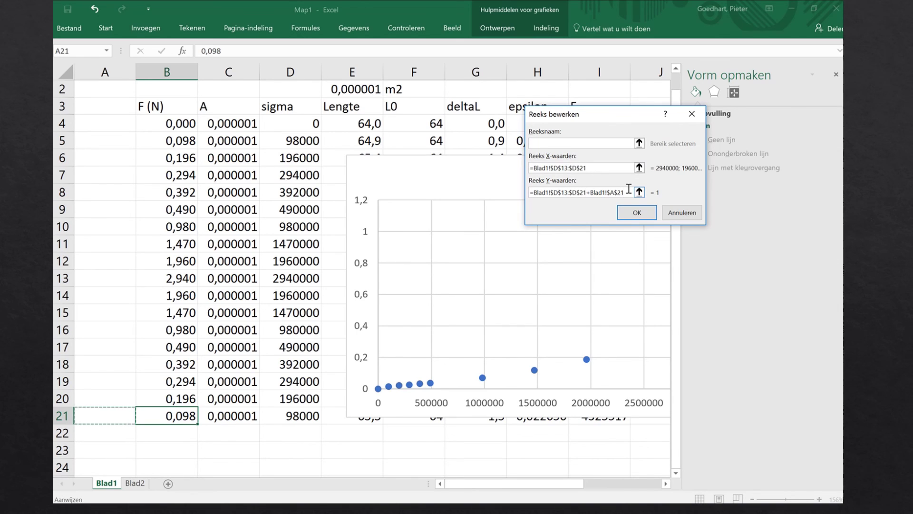
key(BackSpace)
key(BackSpace)
key(BackSpace)
key(BackSpace)
key(BackSpace)
key(BackSpace)
key(BackSpace)
key(BackSpace)
key(BackSpace)
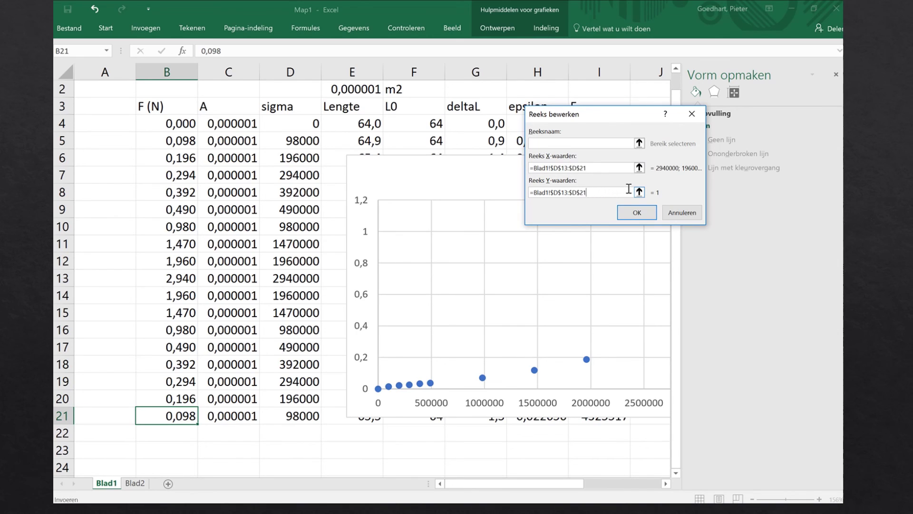
click(629, 189)
key(BackSpace)
text(h)
key(BackSpace)
text(h)
key(Return)
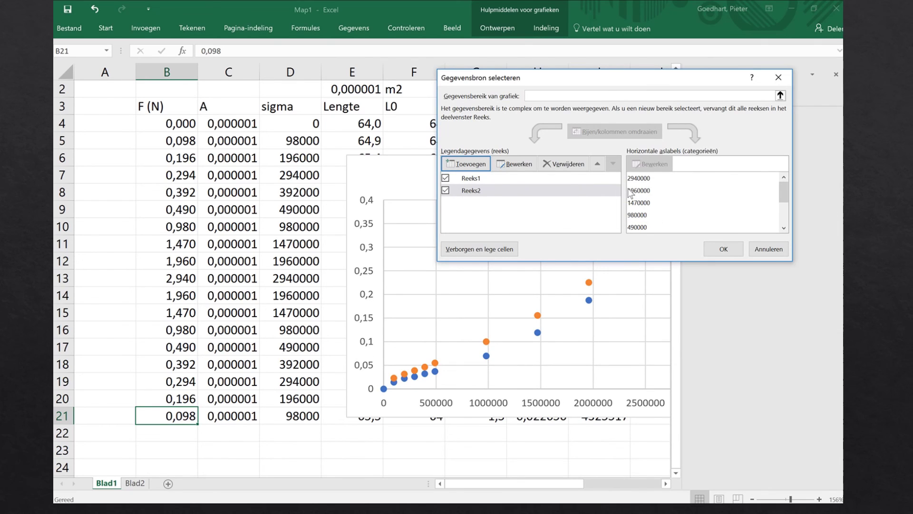
click(724, 250)
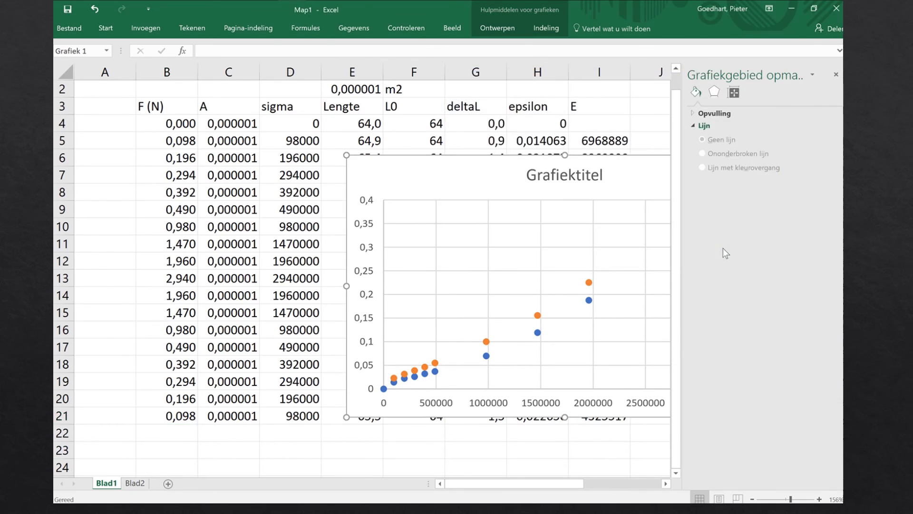
Step: Add a linear trendline to the orange unloading series and the blue loading series
click(590, 283)
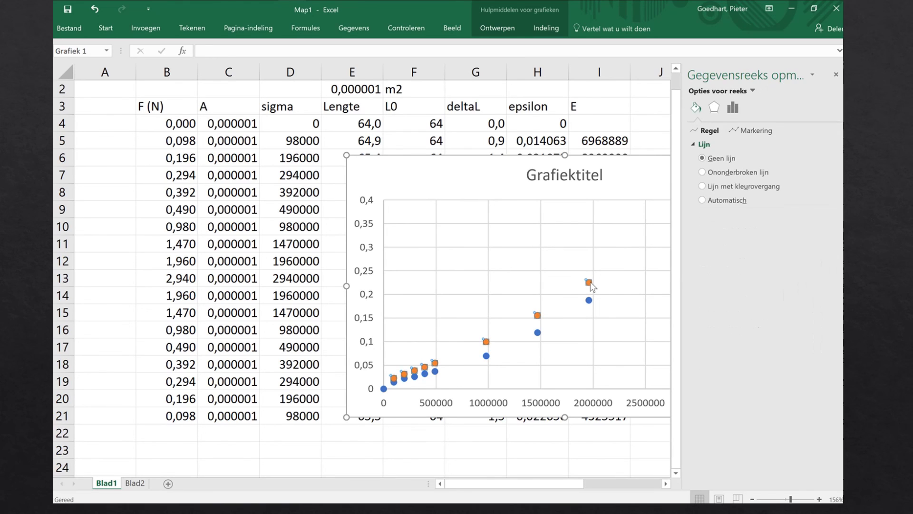
right_click(590, 283)
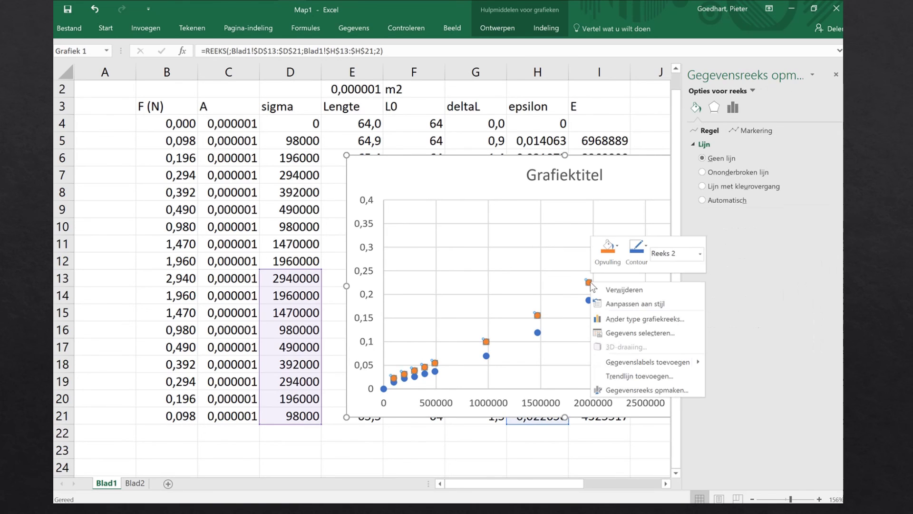
click(633, 375)
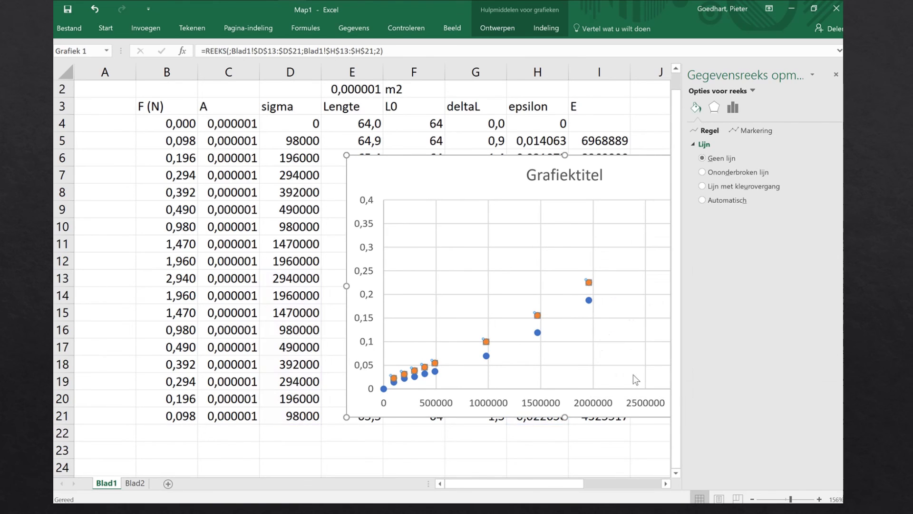
click(589, 300)
right_click(589, 301)
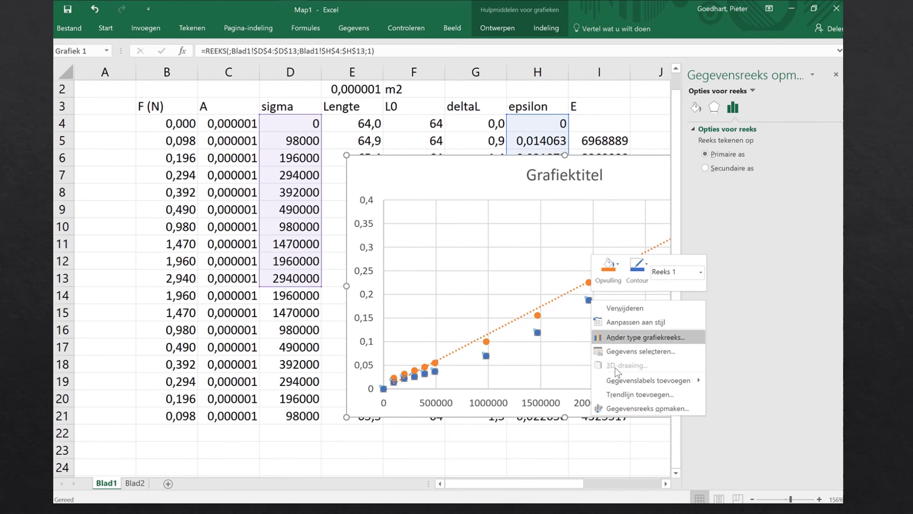
click(627, 390)
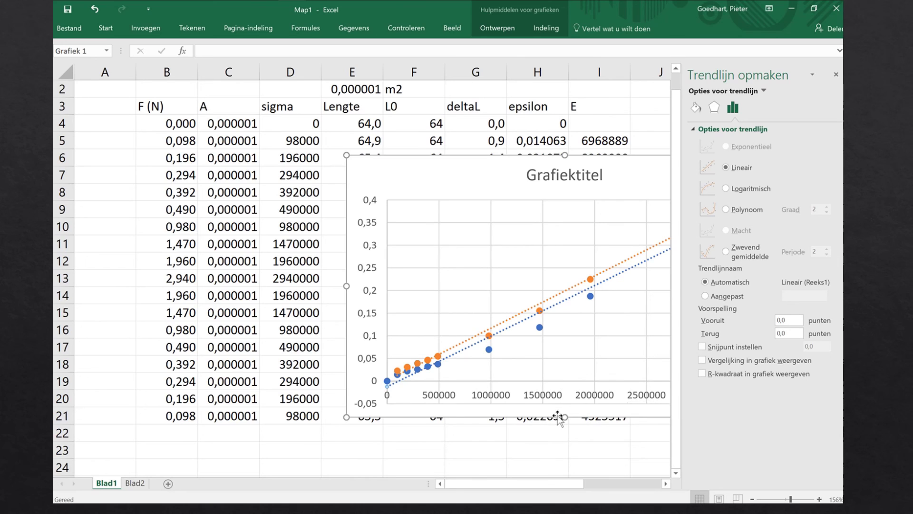
Step: Move the chart up-left beside the table and enable Axis Titles on both axes
drag(561, 416, 360, 381)
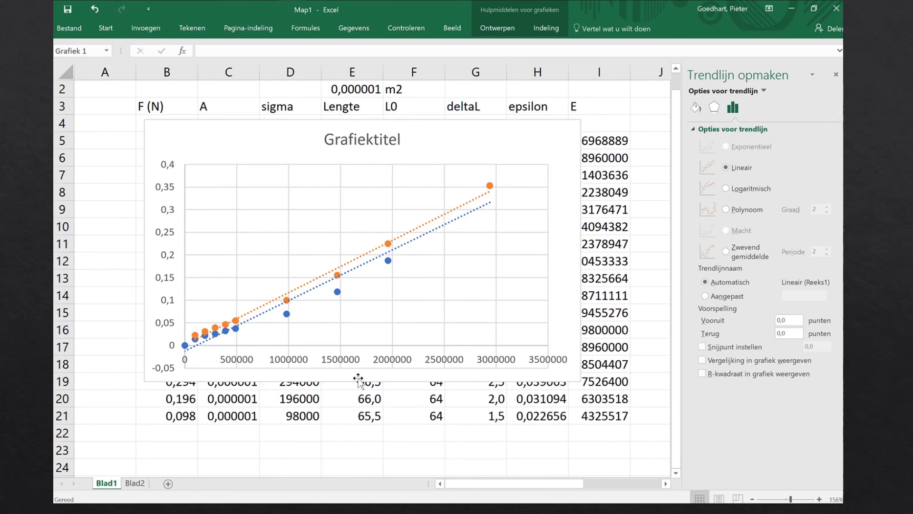
click(836, 74)
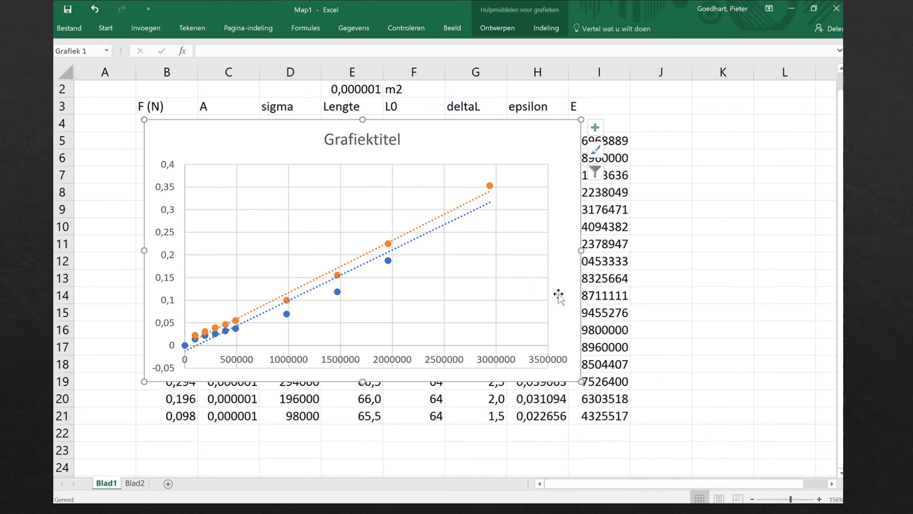
click(595, 128)
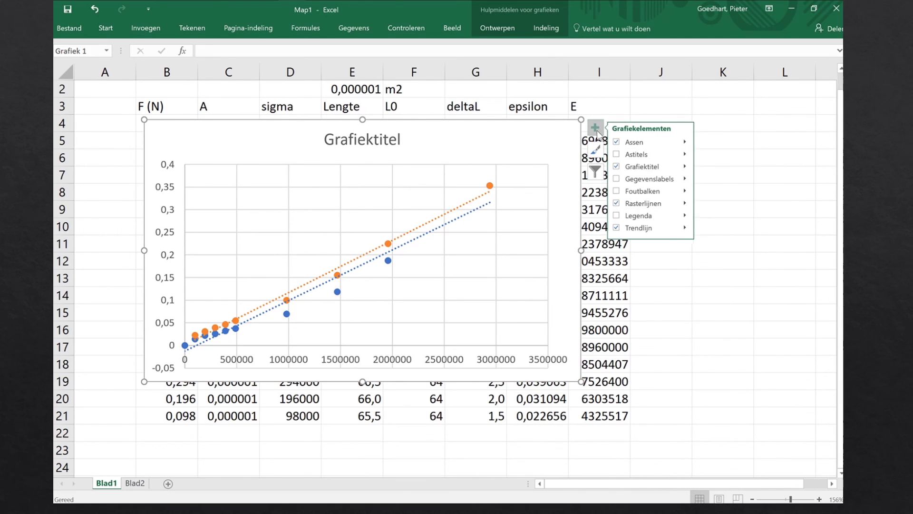
click(625, 154)
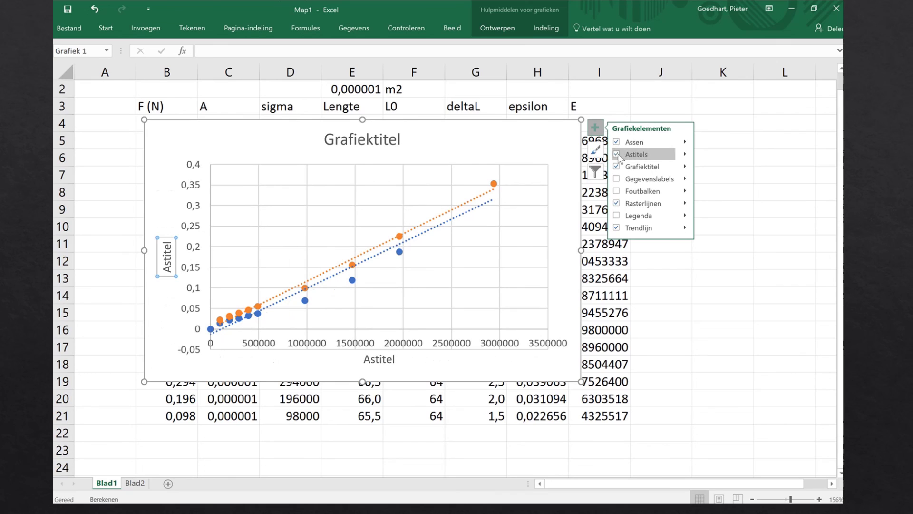